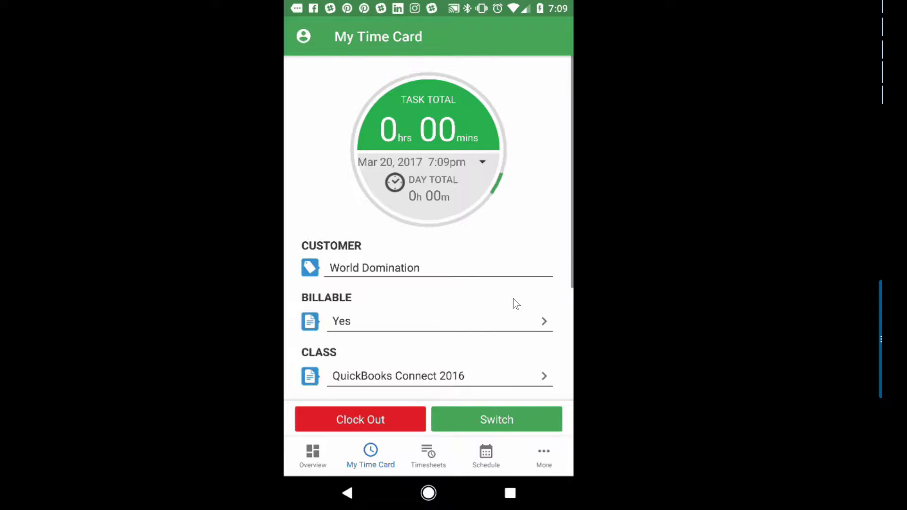
Step: Scroll down the running mobile time card toward its Service Item setting
scroll(516, 304, down, 4)
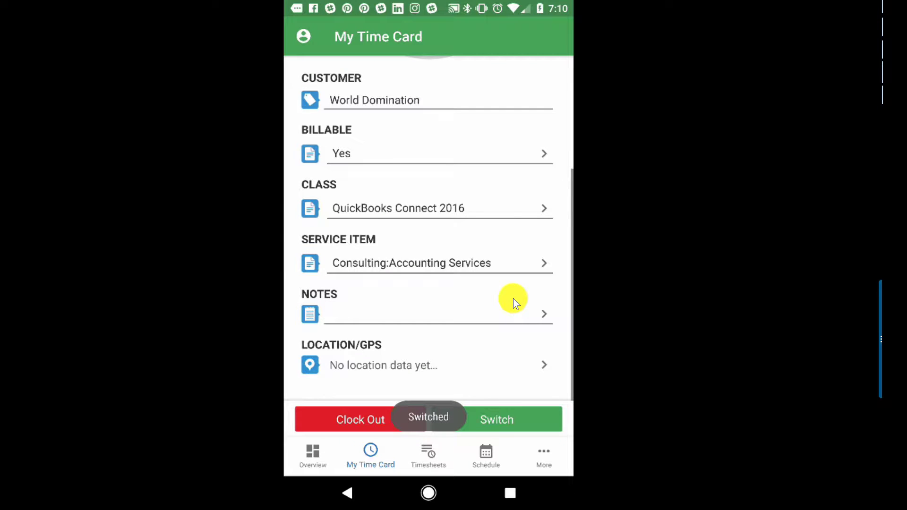
Step: Switch to the TSheets browser window and show clocked-in employees on the Who's Working map
key(alt+Tab)
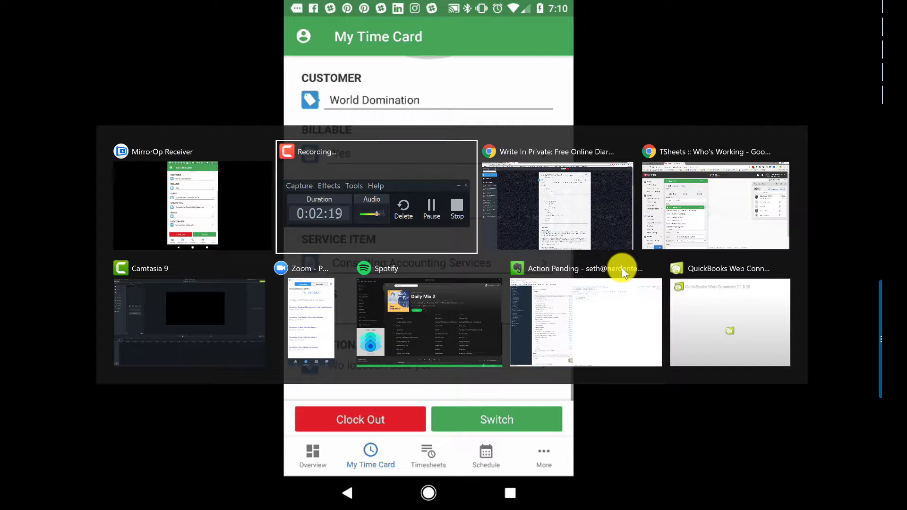
key(alt+Tab)
key(alt+Tab)
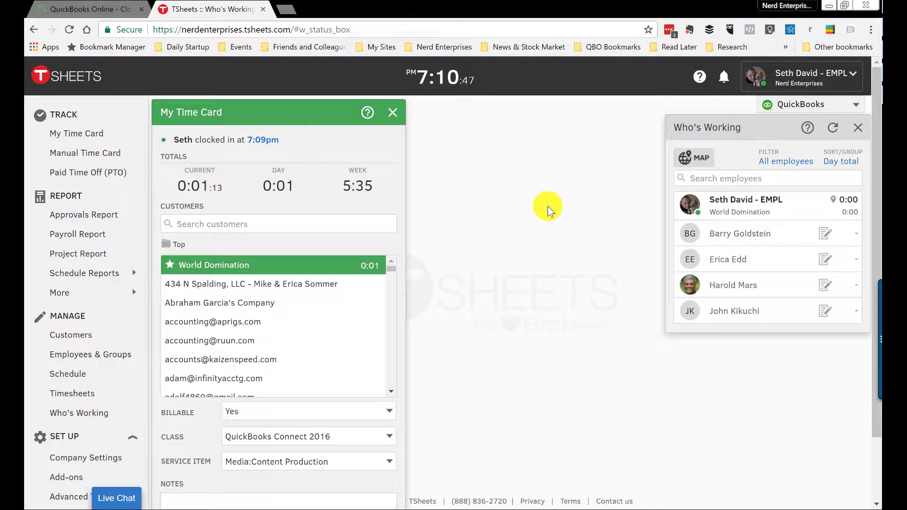
drag(744, 128, 711, 137)
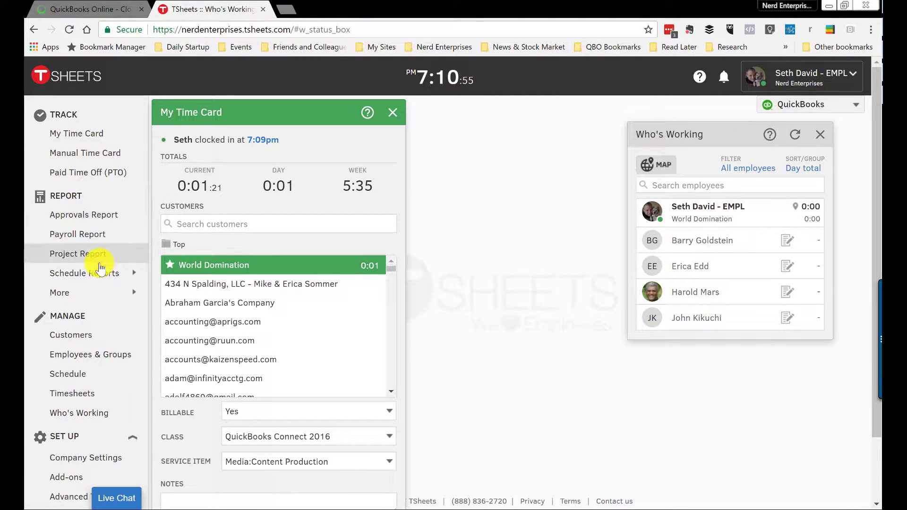
scroll(94, 255, down, 2)
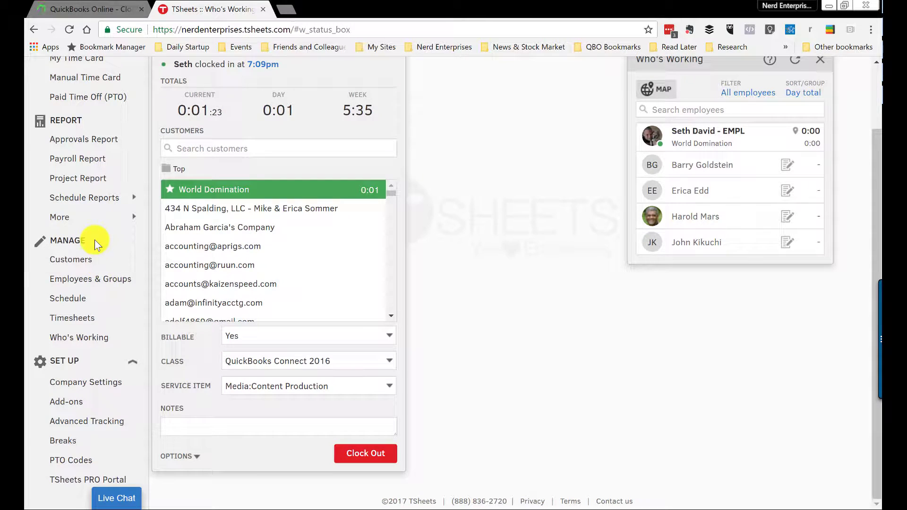
scroll(97, 326, up, 2)
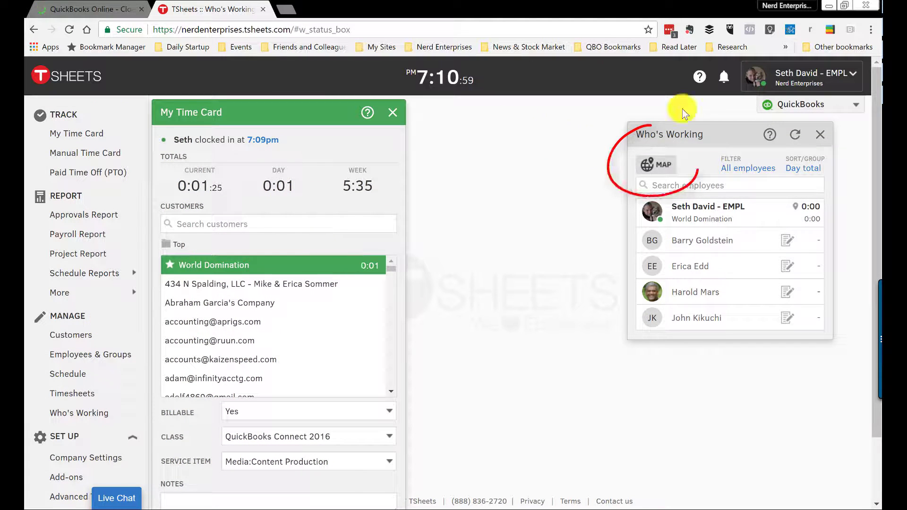
click(662, 165)
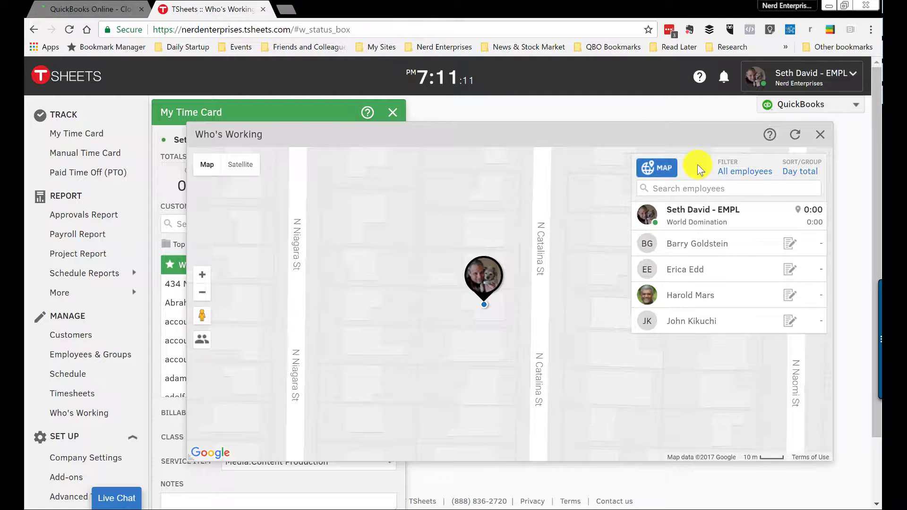
Step: Close the Who's Working map and My Time Card panel, then bring up the QuickBooks options
click(820, 135)
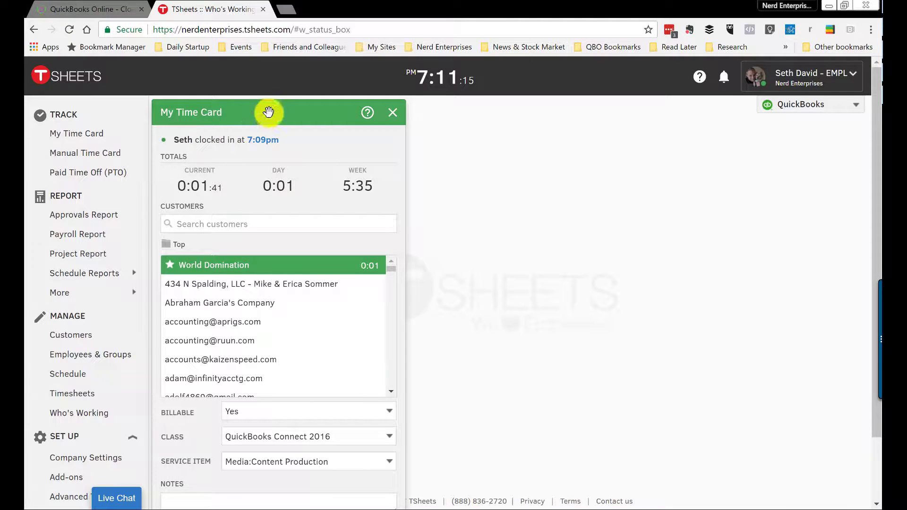
mouse_move(277, 111)
mouse_down()
mouse_move(269, 113)
mouse_move(282, 114)
mouse_up()
click(399, 117)
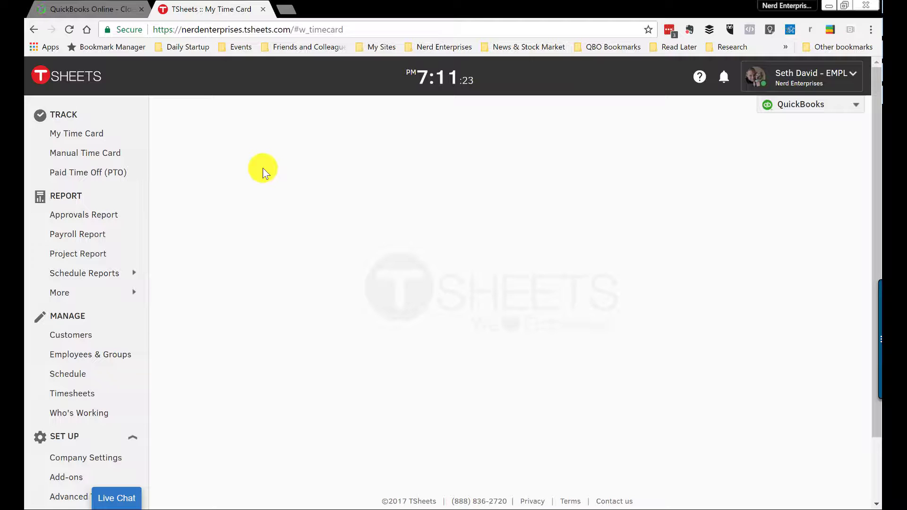
click(846, 107)
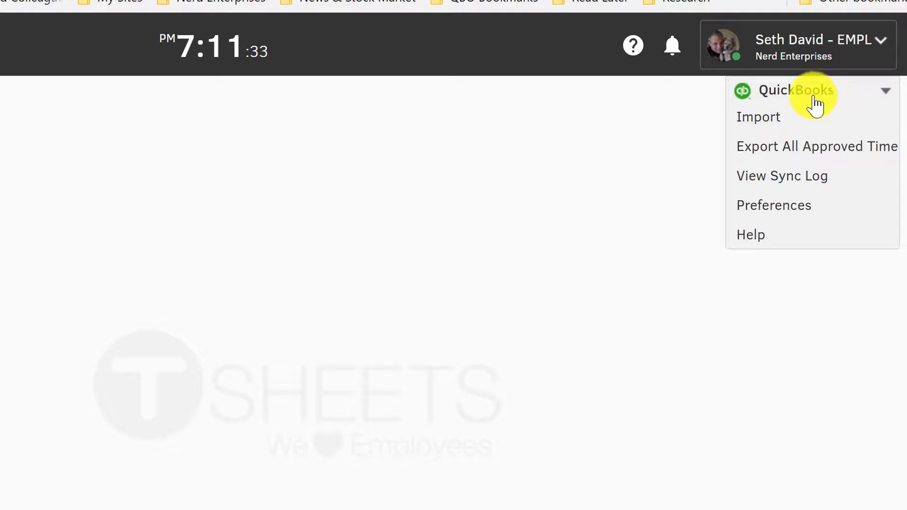
Step: Enable the Class field for timesheets in QuickBooks Online integration preferences, then close them
click(766, 205)
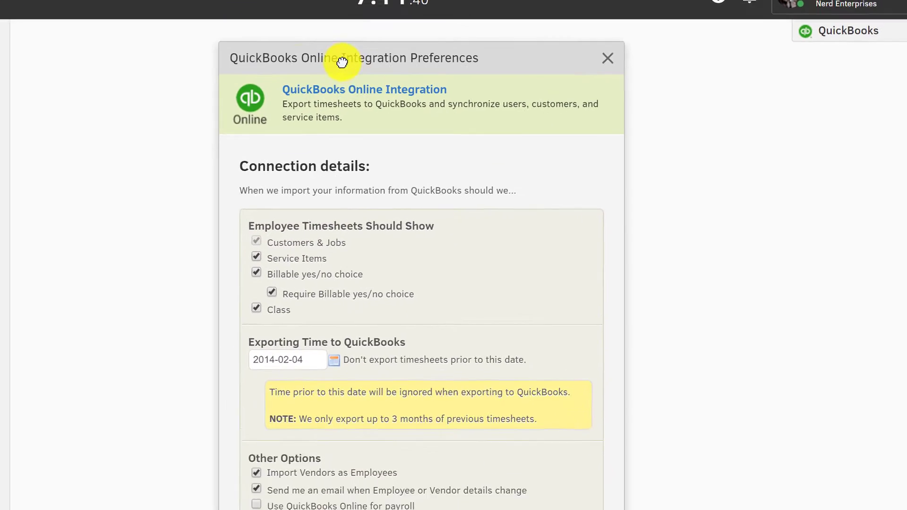
scroll(466, 310, down, 2)
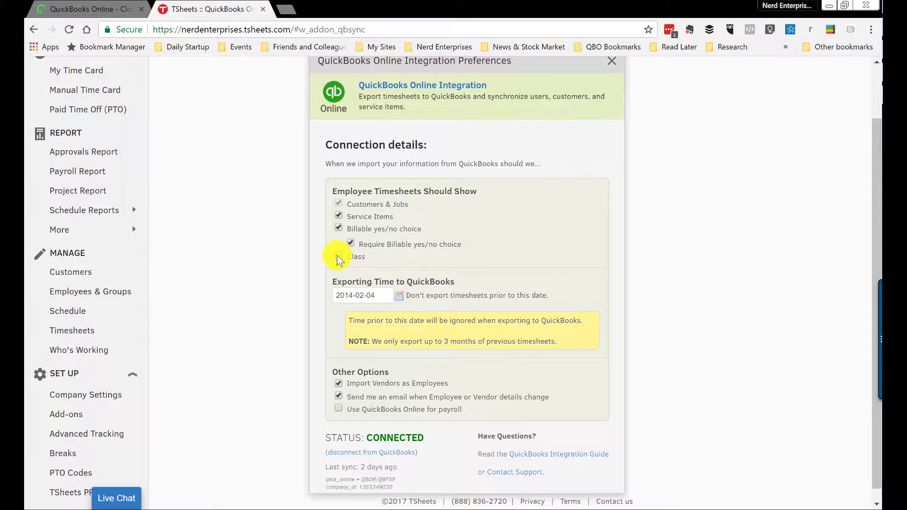
click(338, 255)
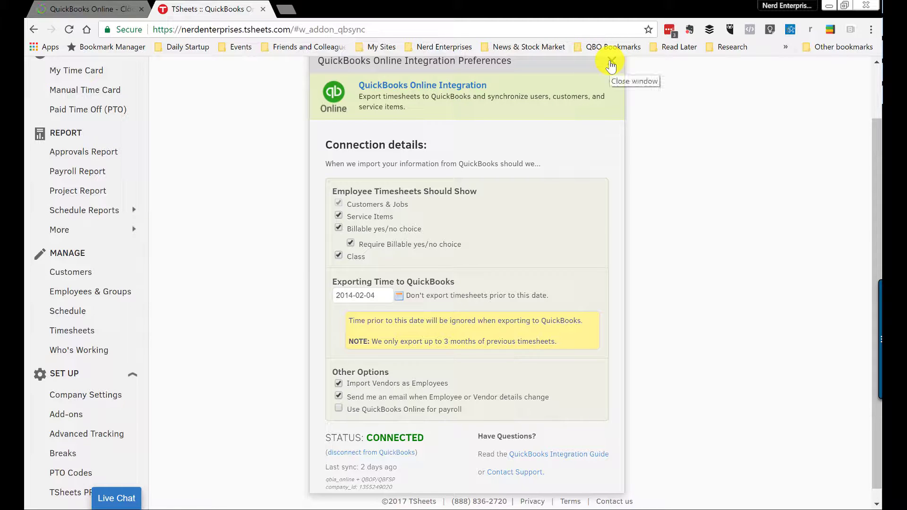
scroll(612, 65, up, 1)
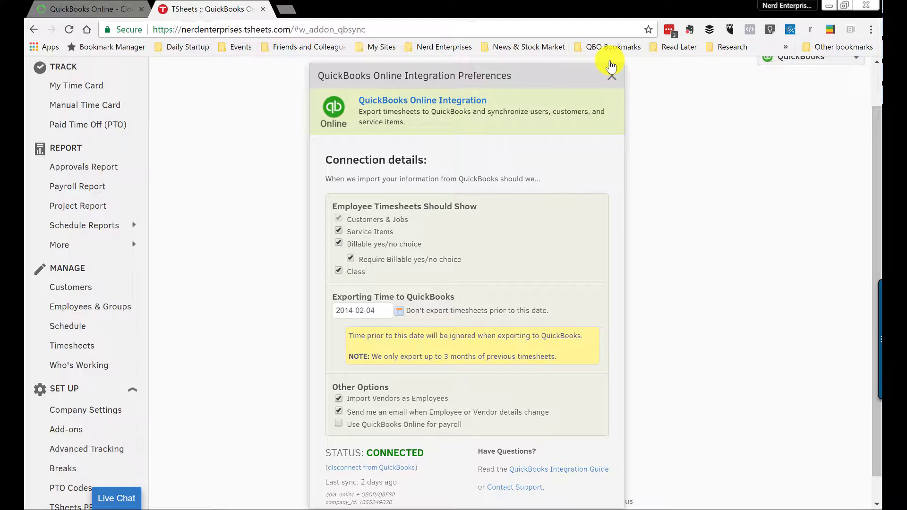
click(612, 76)
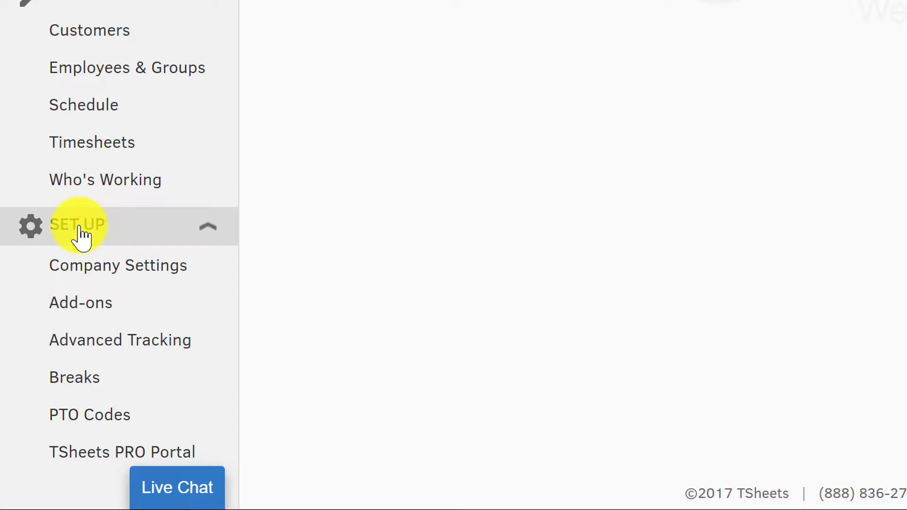
Step: Open Company Settings, view Subscription & Payments and Account Setup, then the Advanced time options
click(96, 263)
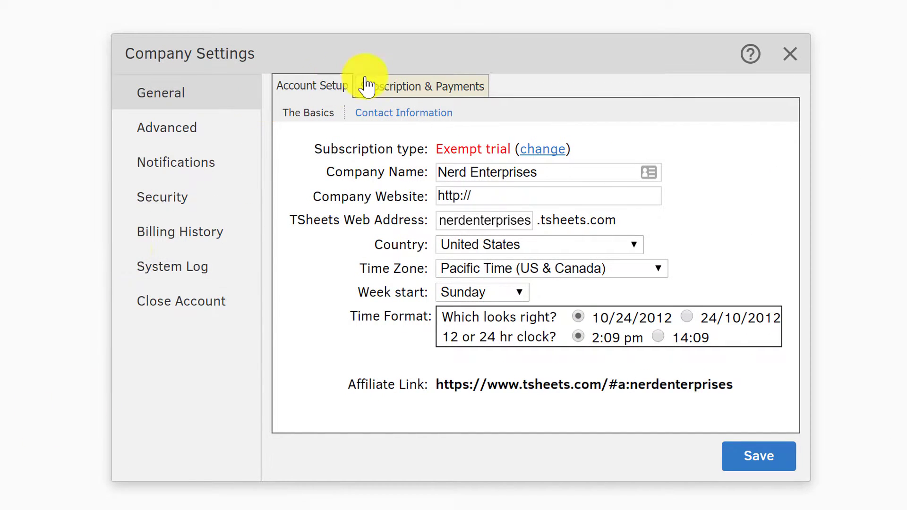
click(411, 90)
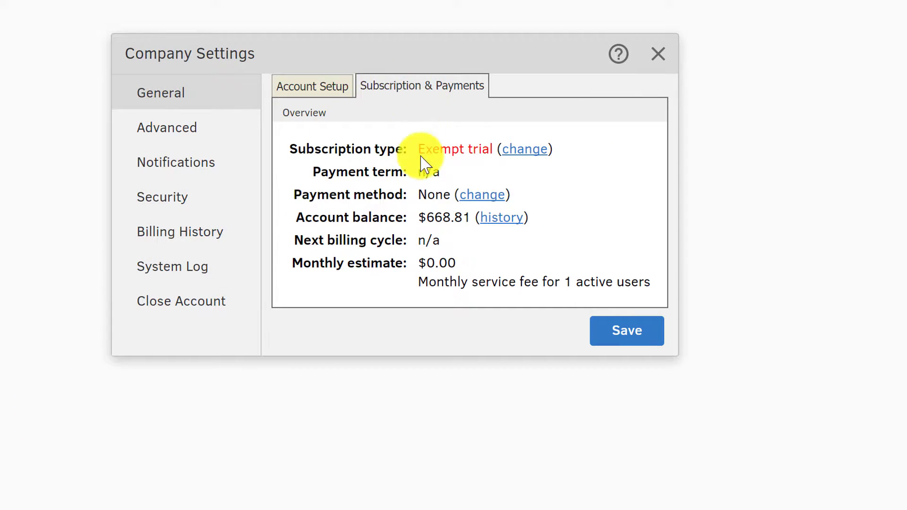
click(318, 94)
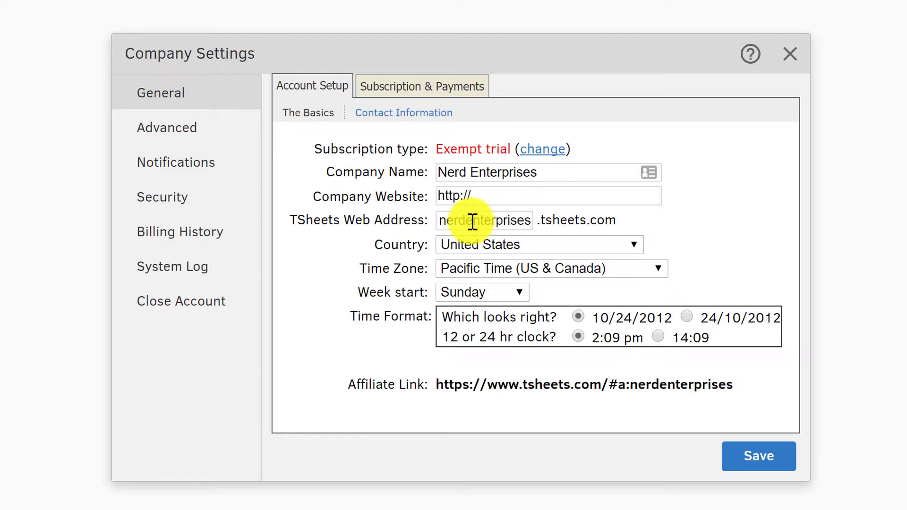
click(172, 137)
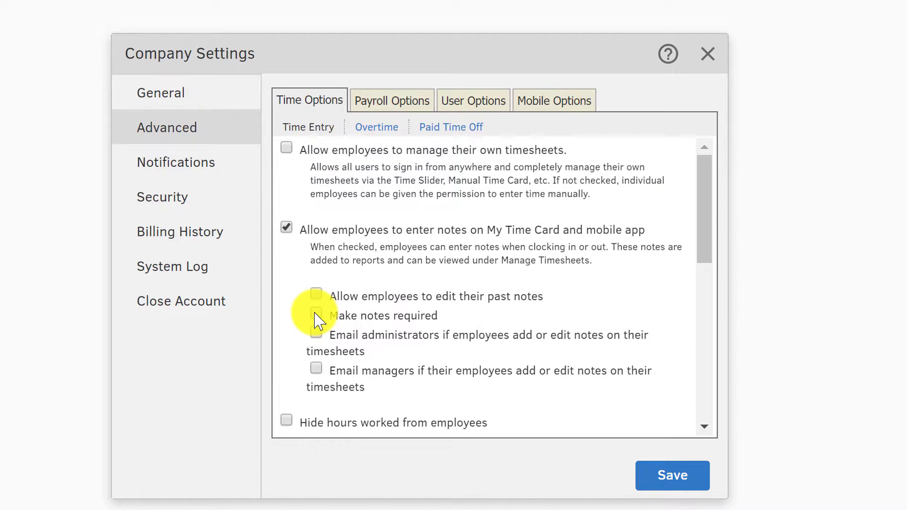
Step: Turn on weekly overtime calculation using California overtime rules
click(385, 133)
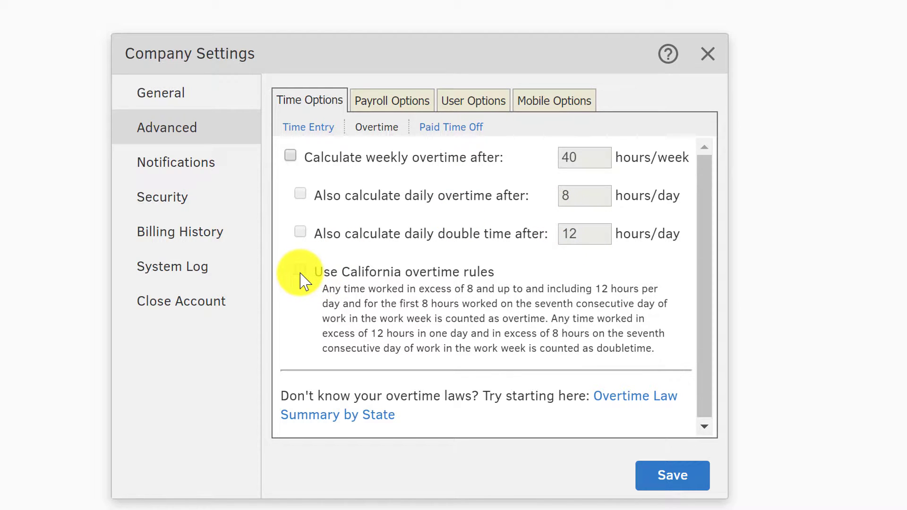
click(291, 157)
click(299, 274)
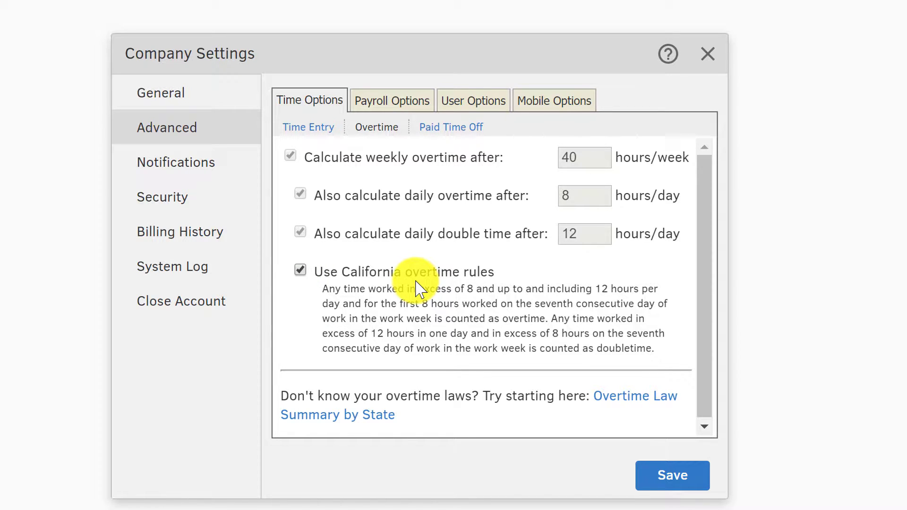
Step: Review payroll period, user permission, mobile, notification and security options, then close Company Settings
click(395, 101)
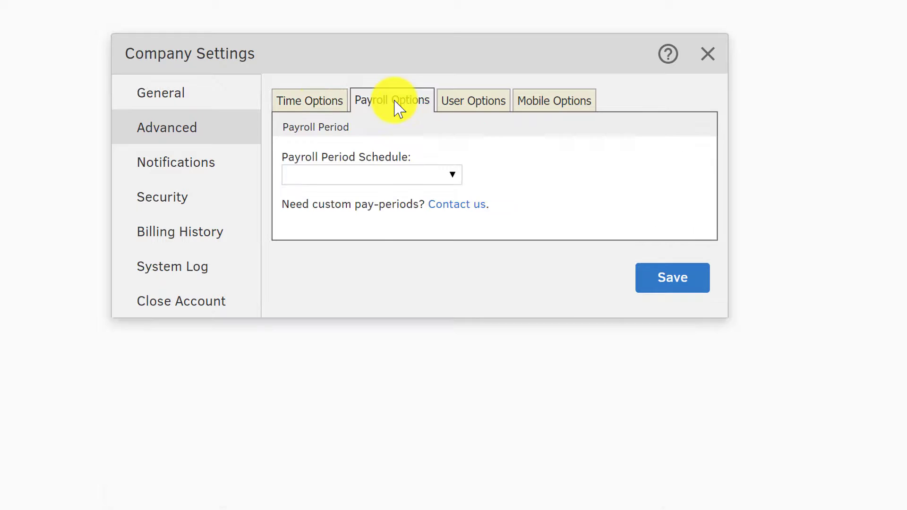
click(463, 100)
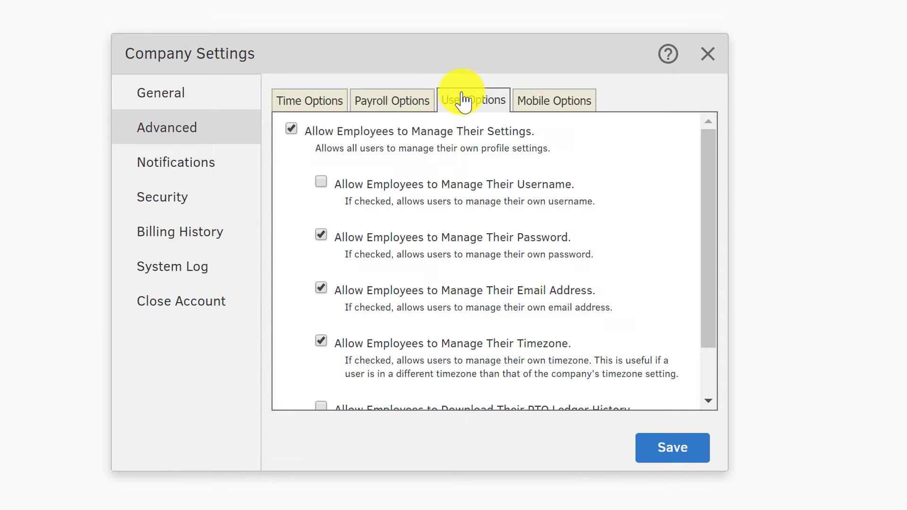
click(535, 100)
click(166, 162)
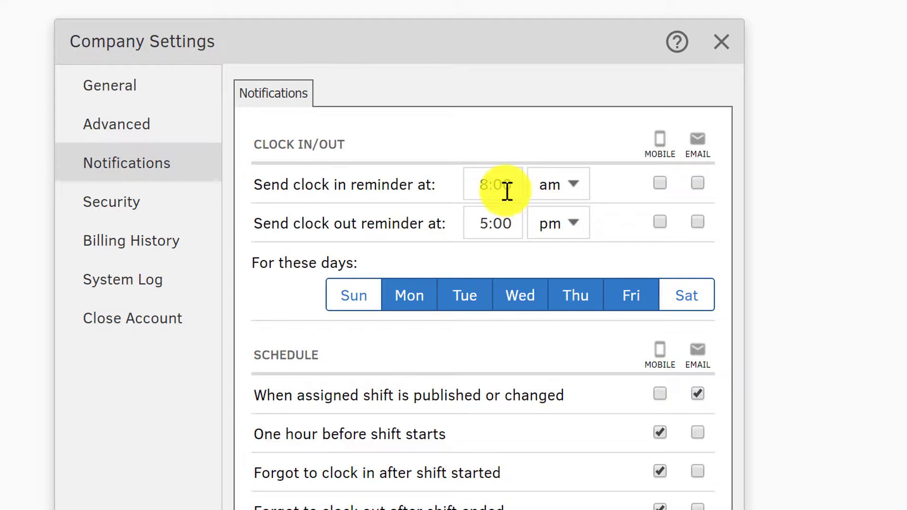
click(122, 209)
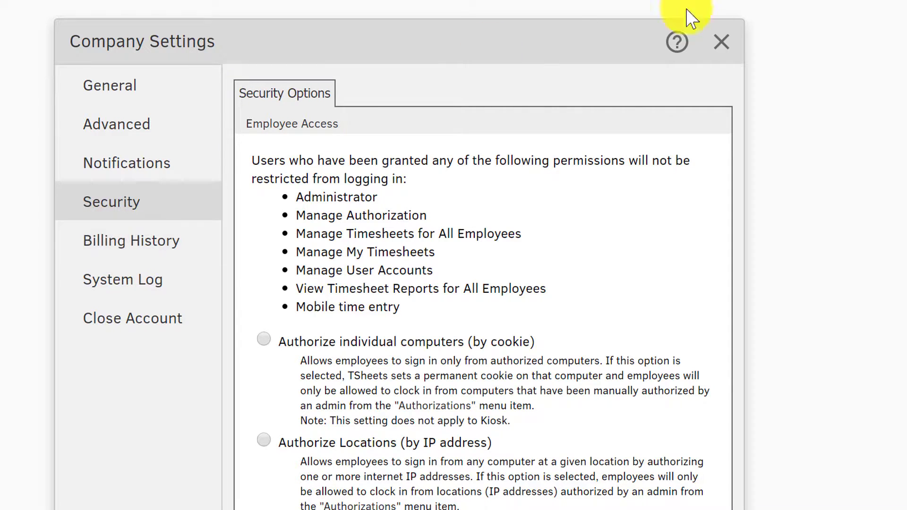
click(723, 44)
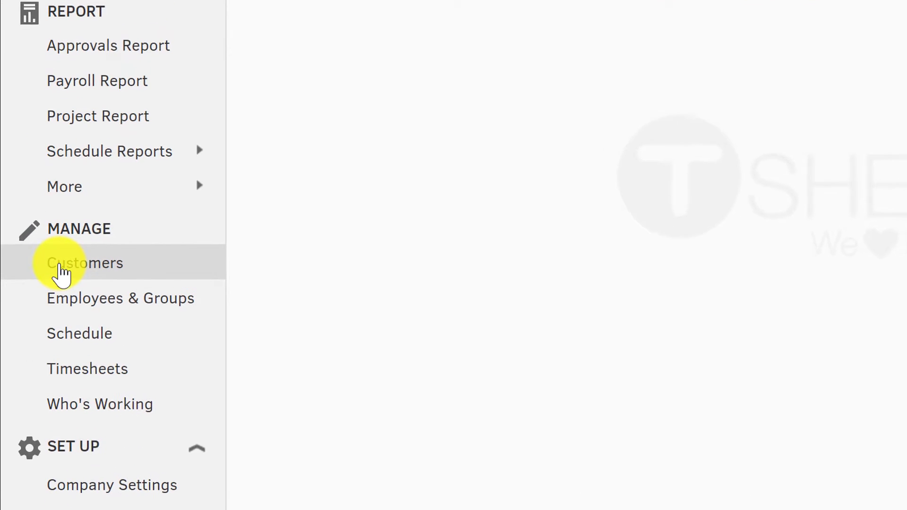
Step: Open the customer list and My Time Card, arranging the customer list beside the time card
click(61, 274)
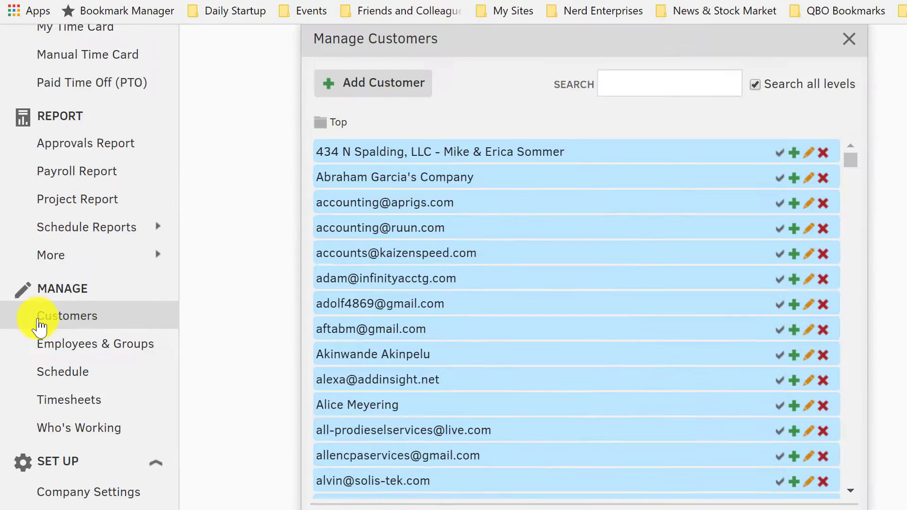
scroll(162, 219, up, 3)
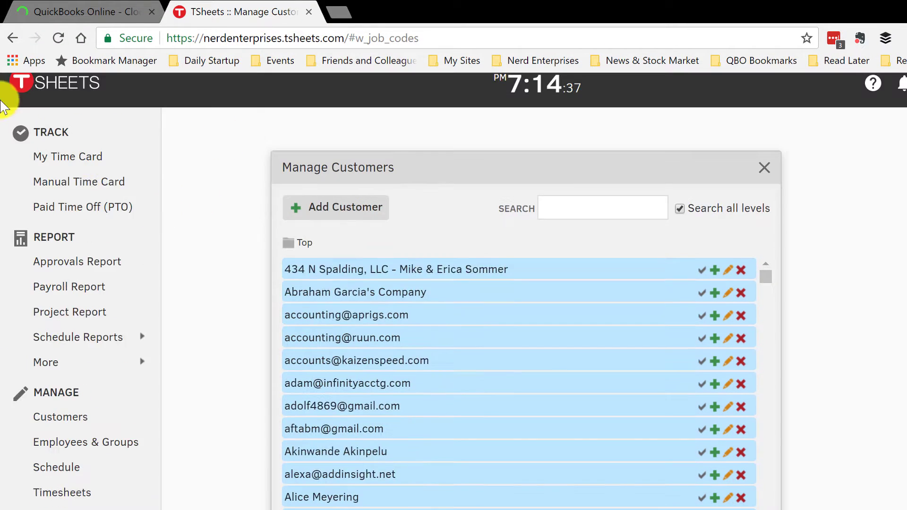
click(41, 177)
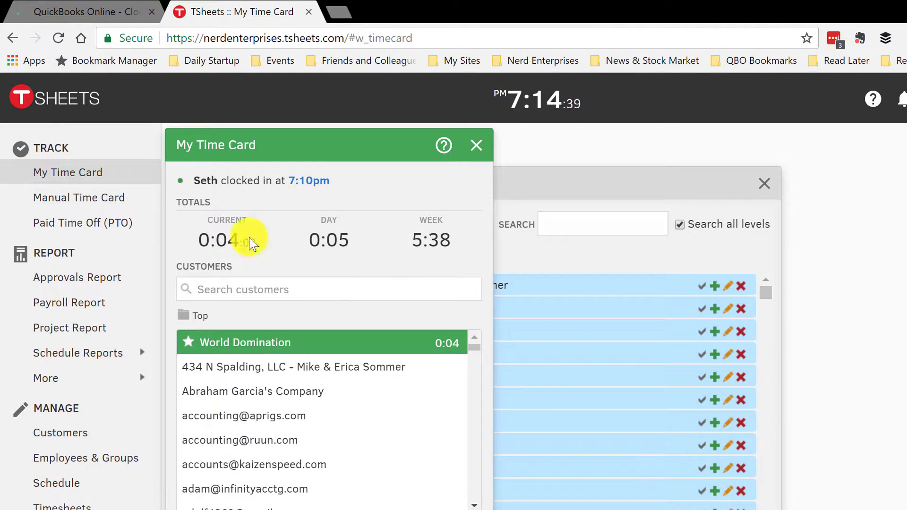
click(212, 290)
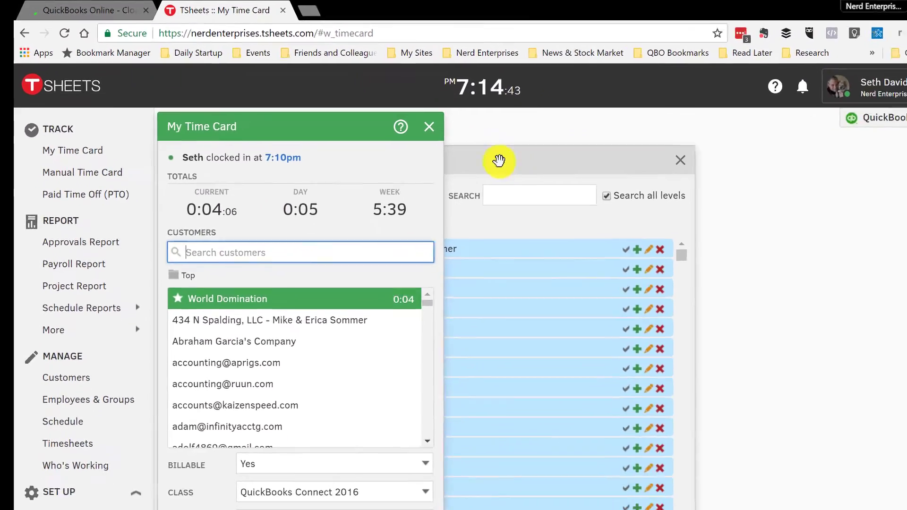
drag(574, 172, 725, 161)
drag(584, 125, 581, 122)
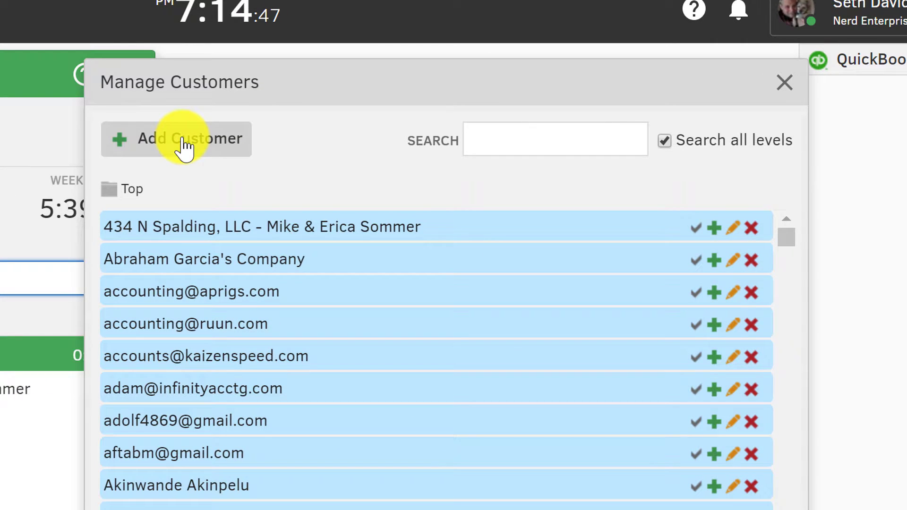
drag(348, 77, 66, 87)
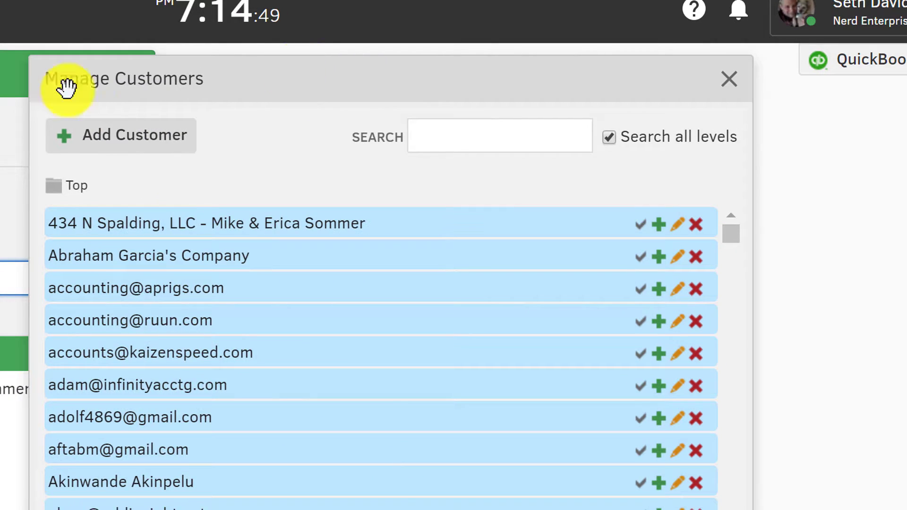
Step: Start a new customer, dismiss the won't-sync warning, check QuickBooks options, and open and close Company Settings
click(116, 138)
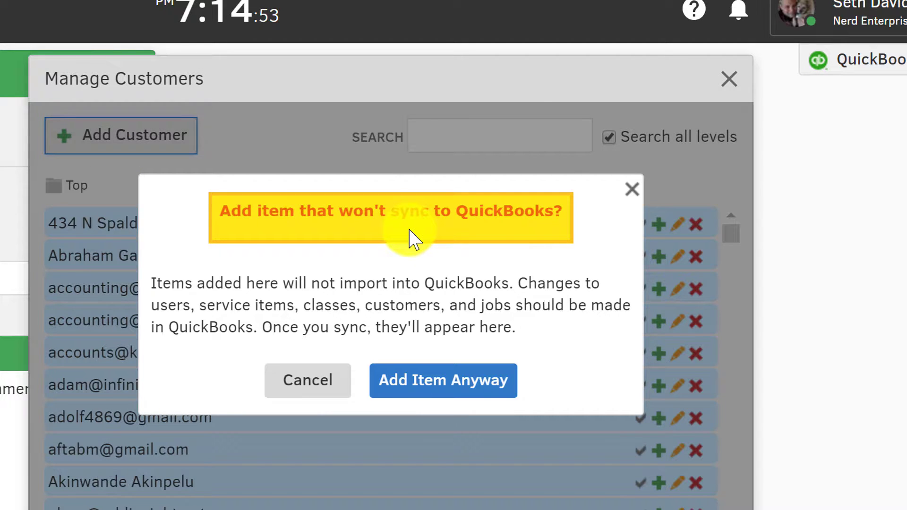
click(632, 190)
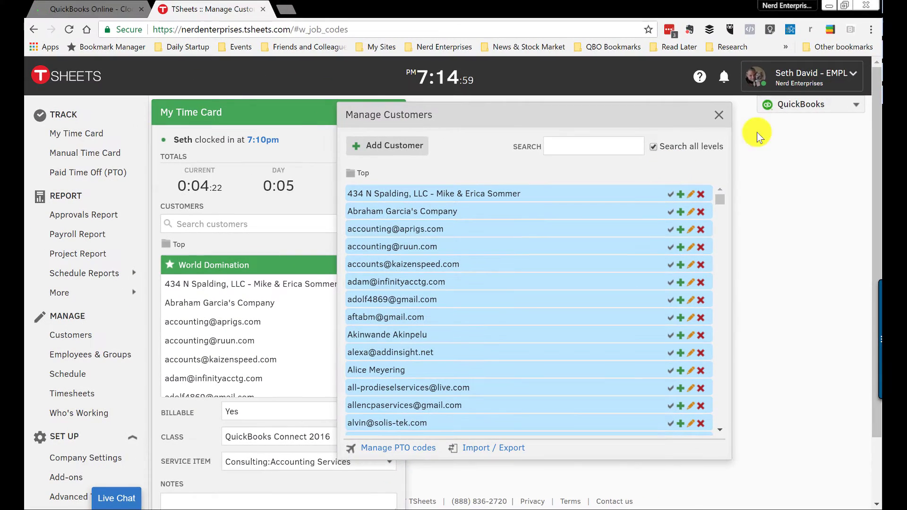
click(788, 105)
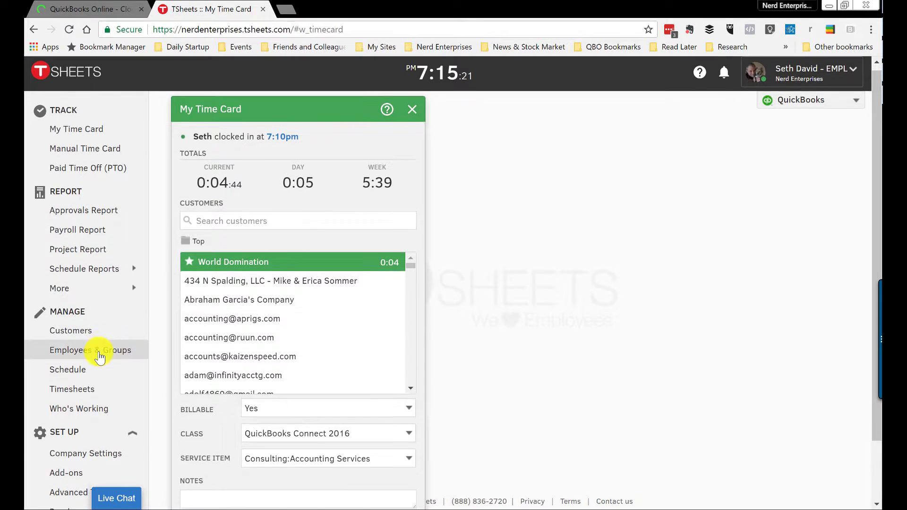
scroll(91, 345, down, 2)
click(83, 387)
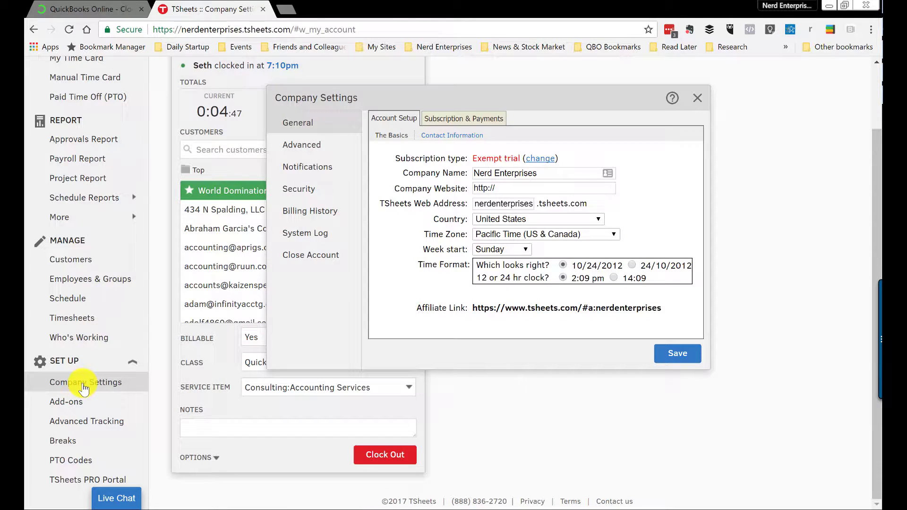
click(698, 97)
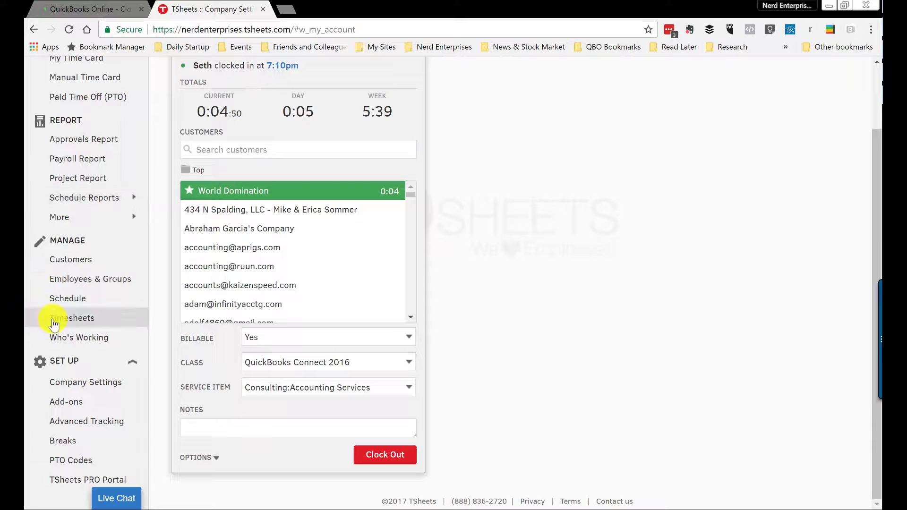
Step: Open Advanced Tracking and inspect the Class field's edit settings before closing them
click(75, 428)
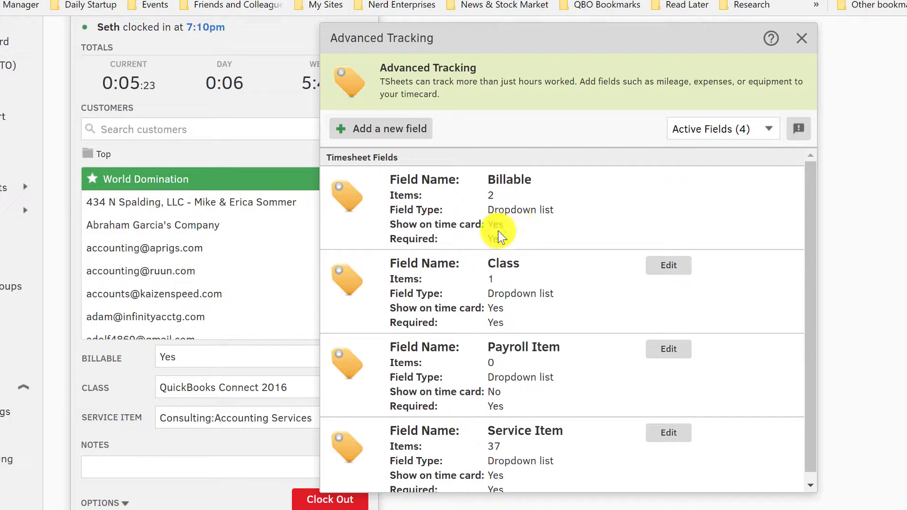
drag(498, 231, 507, 248)
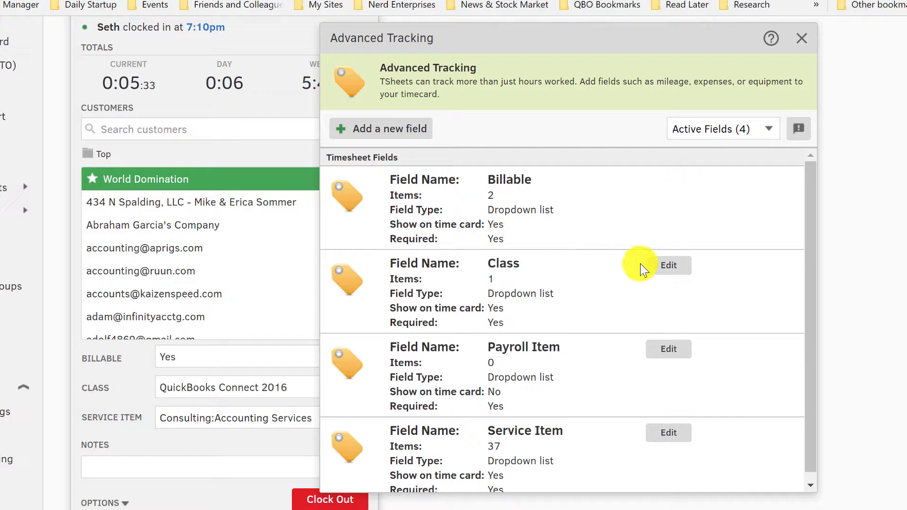
click(676, 270)
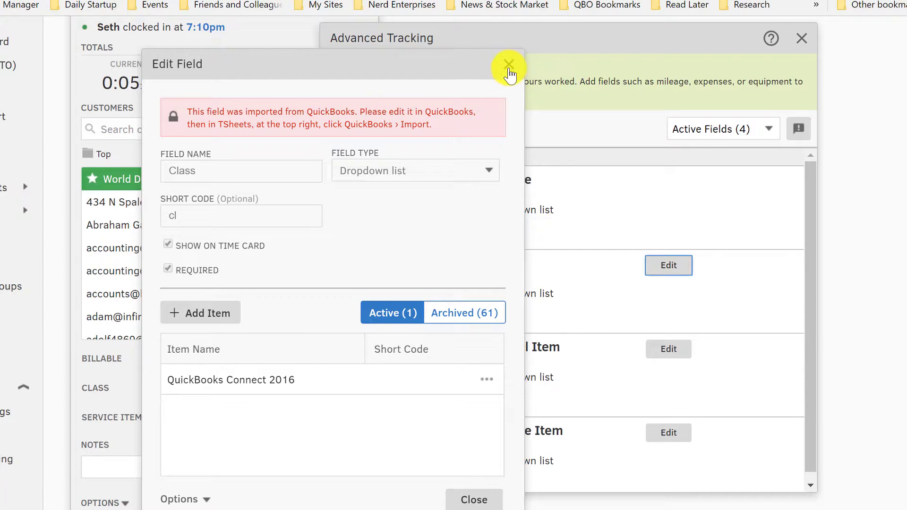
click(509, 65)
scroll(524, 307, down, 1)
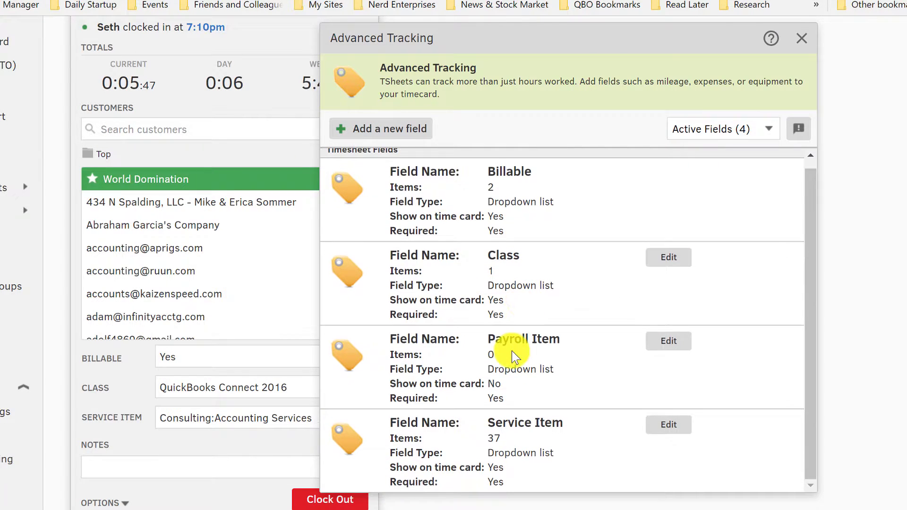
Step: Open the Service Item field settings and choose Archive item for Training:5 Apps in 5 Days
click(671, 428)
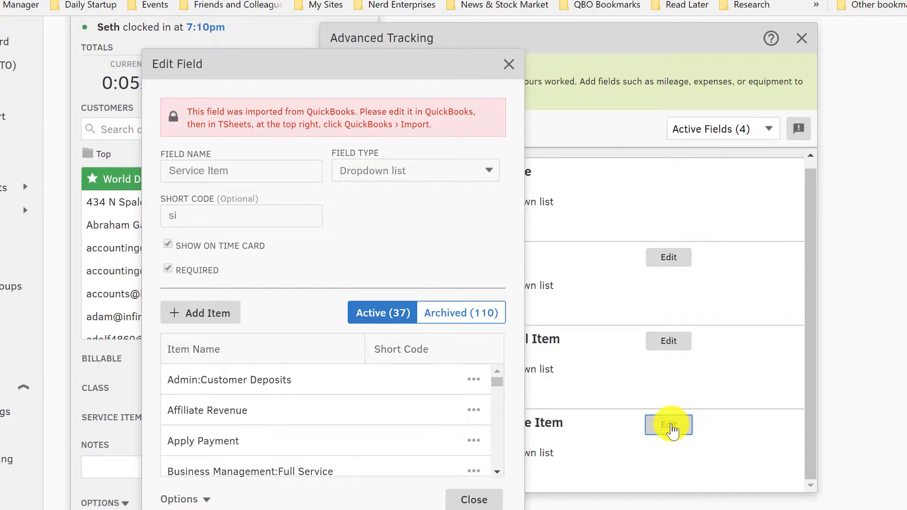
drag(301, 59, 293, 29)
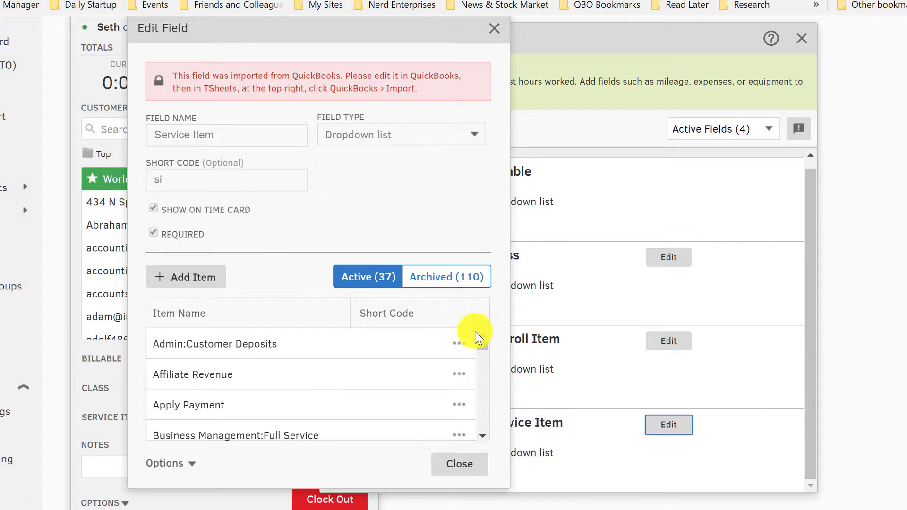
click(459, 344)
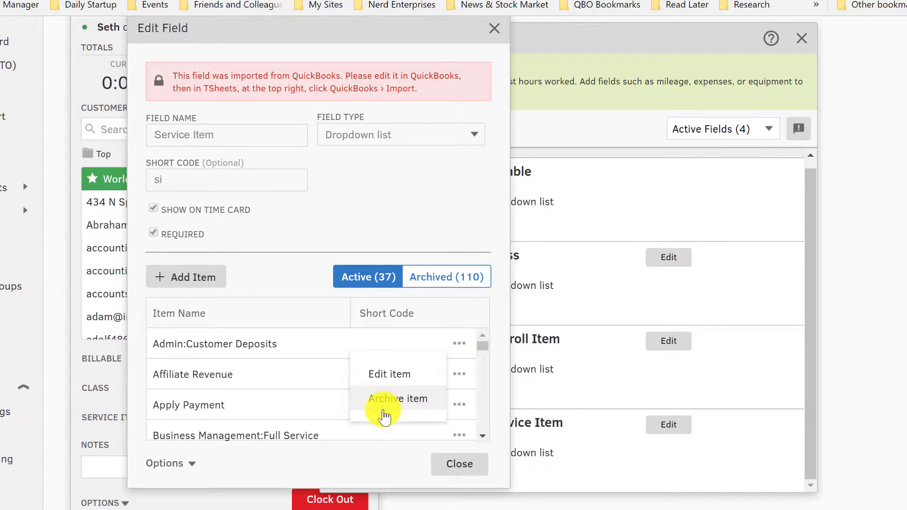
click(498, 314)
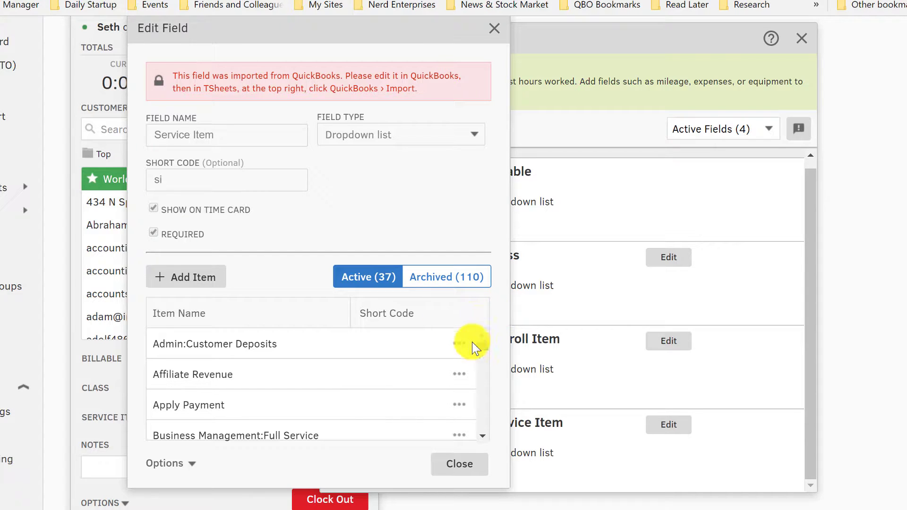
drag(480, 345, 485, 368)
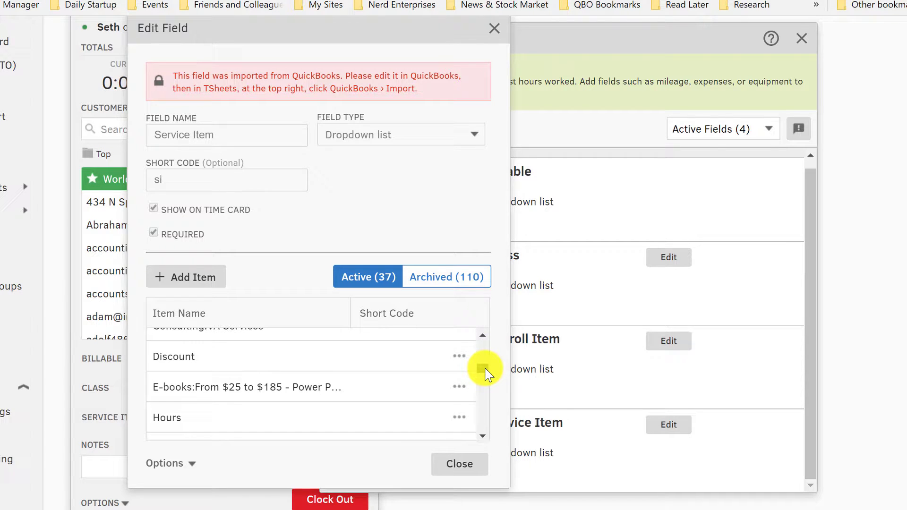
drag(485, 368, 478, 413)
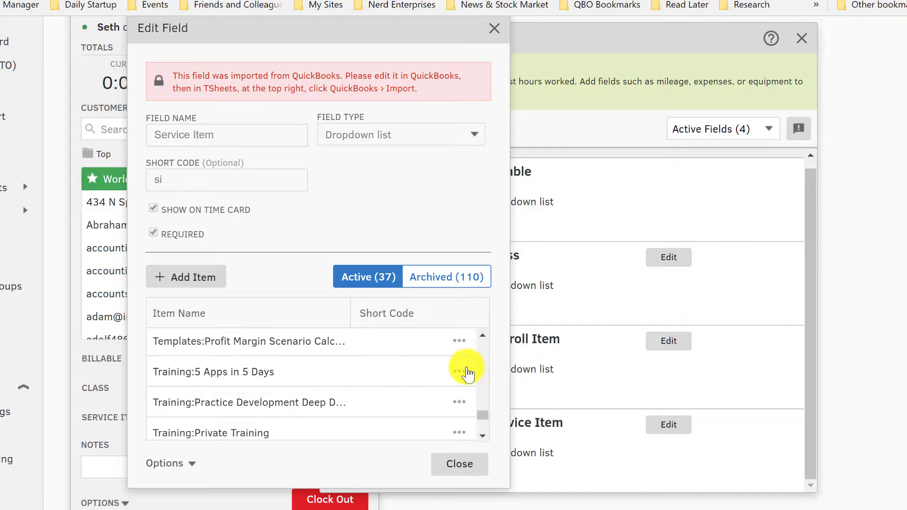
click(460, 371)
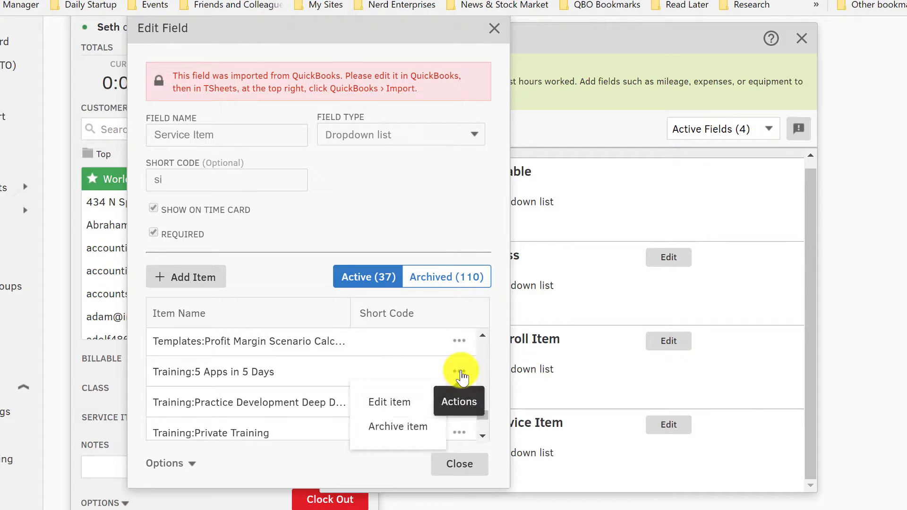
click(392, 426)
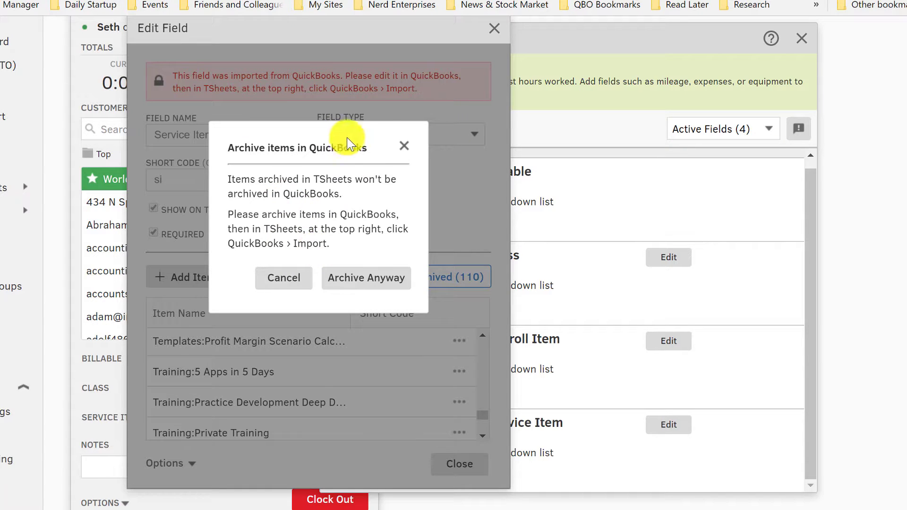
Step: Cancel the archive and look over the field's import and export options without using them
click(404, 146)
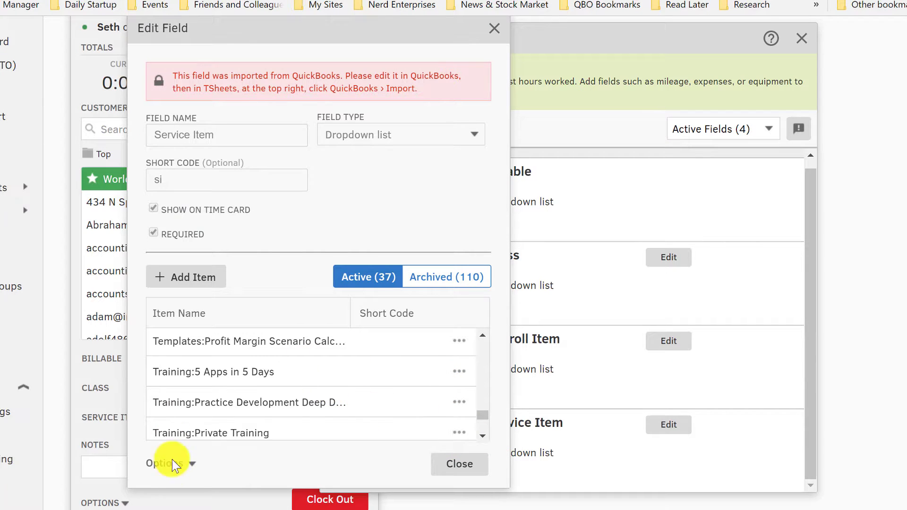
click(194, 467)
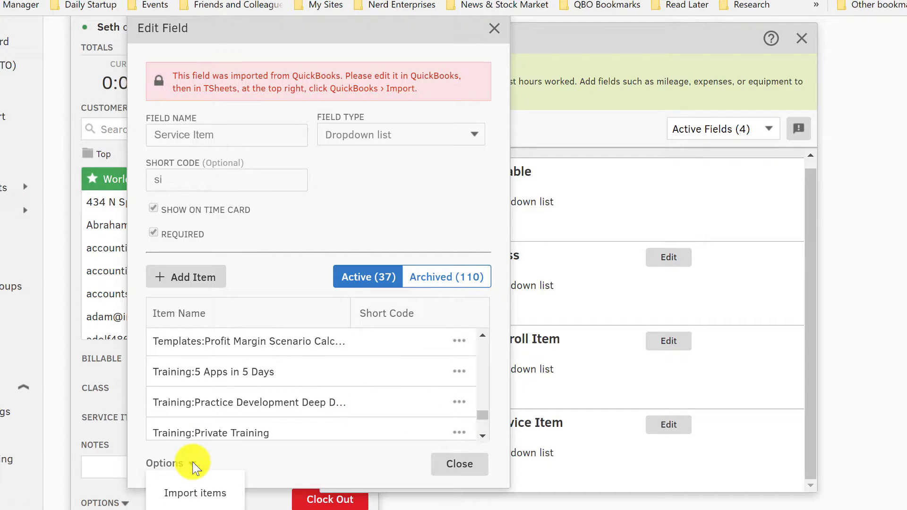
click(195, 469)
click(194, 468)
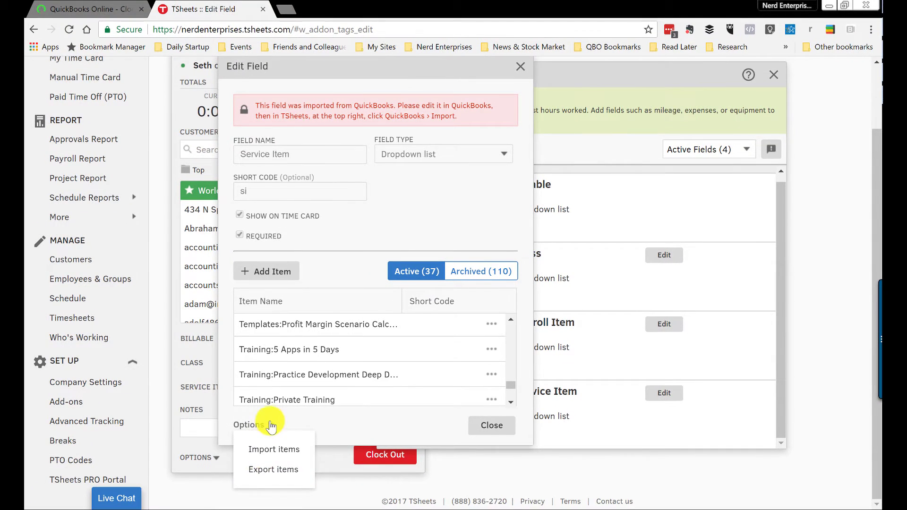
click(270, 425)
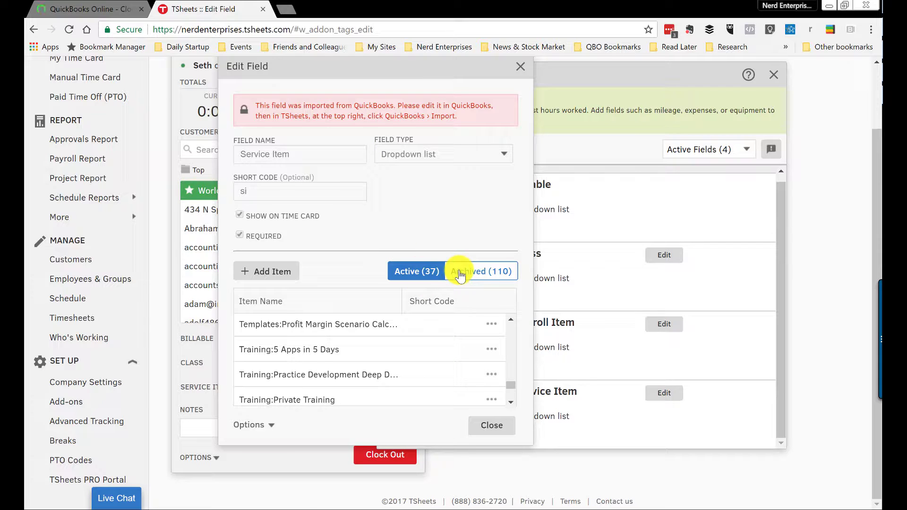
Step: Toggle between the 110 archived and 37 active service items, then close the Service Item editor
click(474, 275)
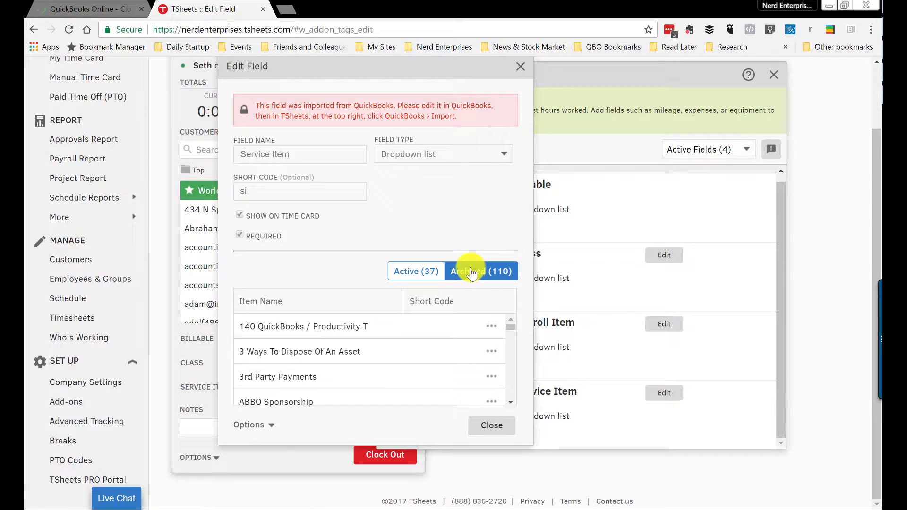
click(407, 279)
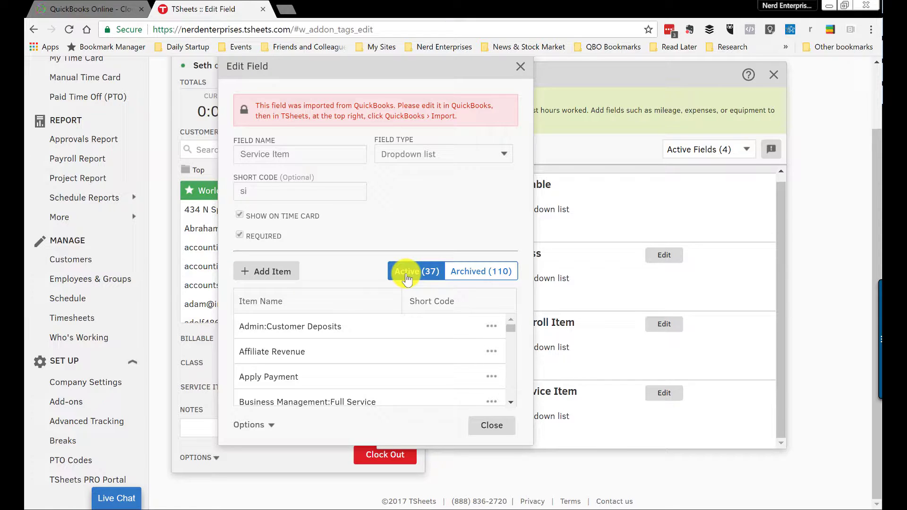
click(521, 68)
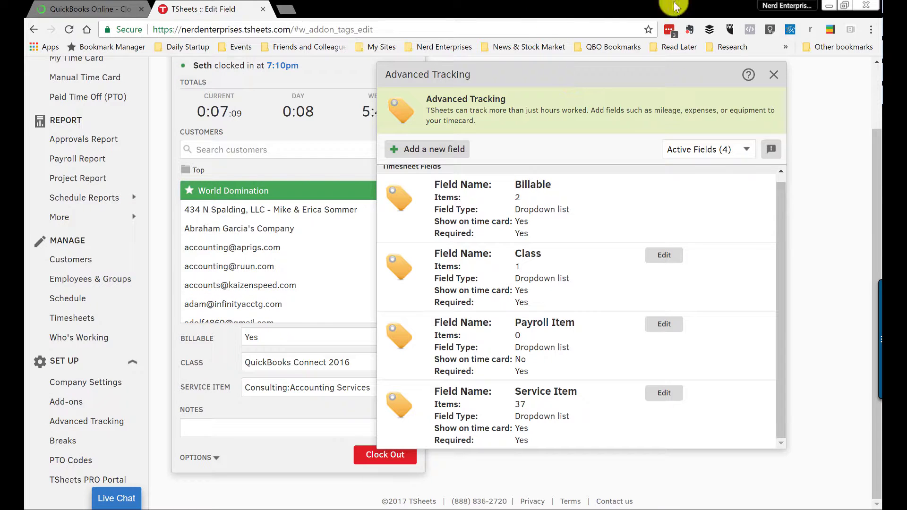
Step: Close Advanced Tracking and open the Employees & Groups list of five active employees, moving it left
click(773, 74)
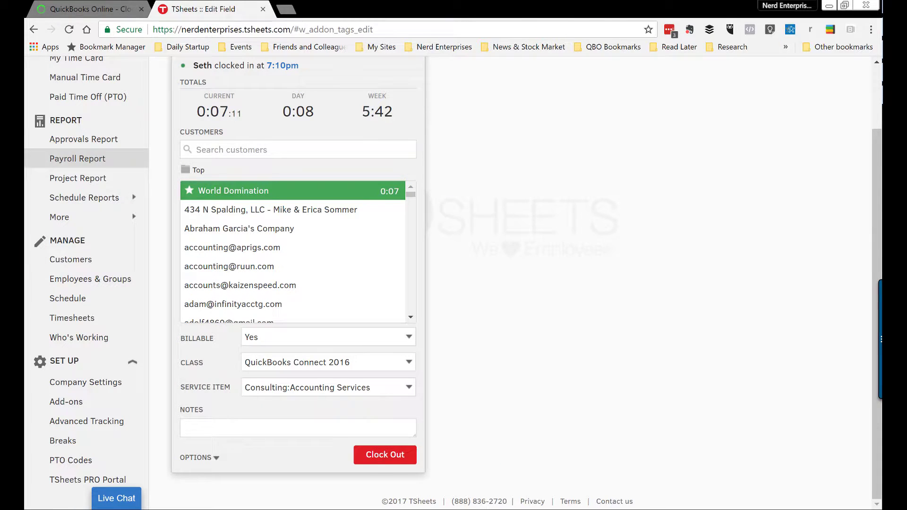
click(66, 280)
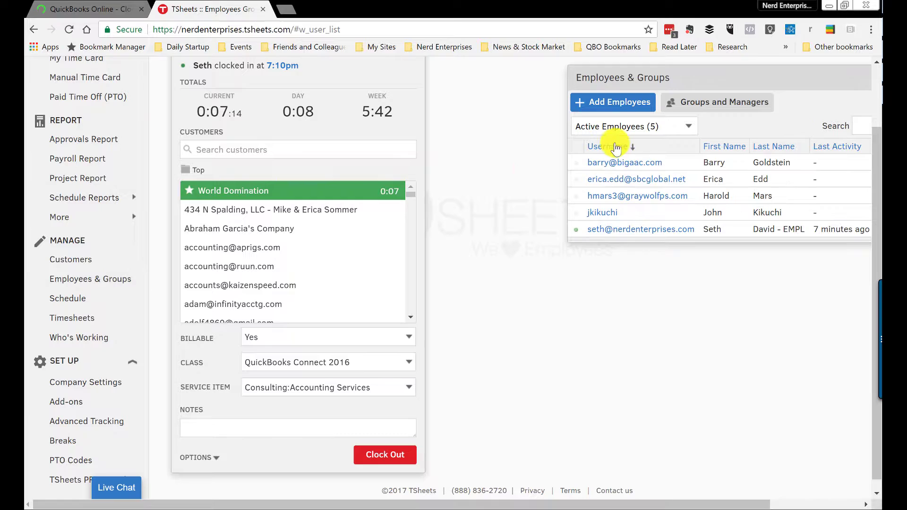
drag(677, 73, 594, 79)
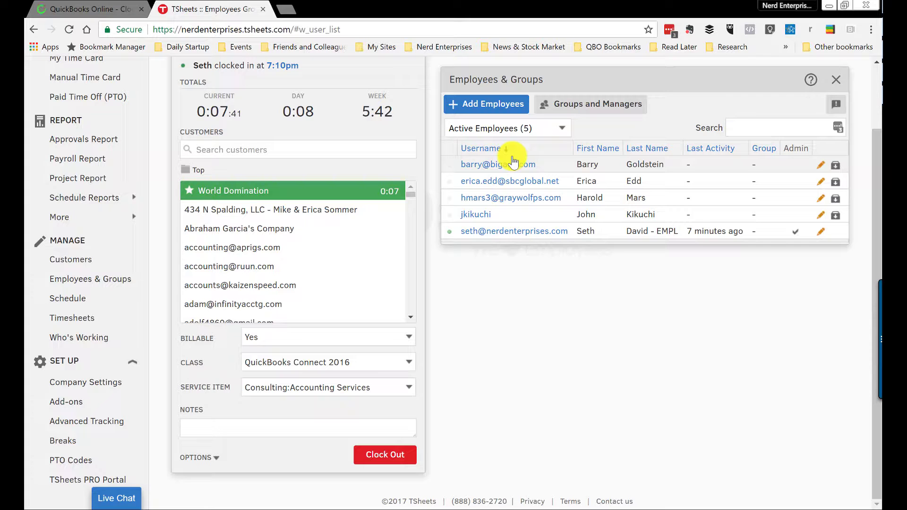
drag(561, 81, 531, 157)
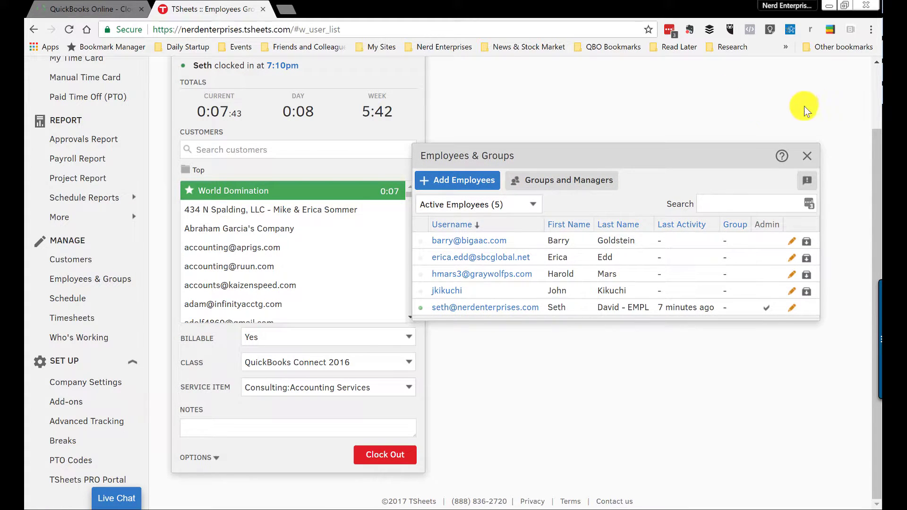
scroll(804, 106, up, 2)
drag(806, 108, 801, 105)
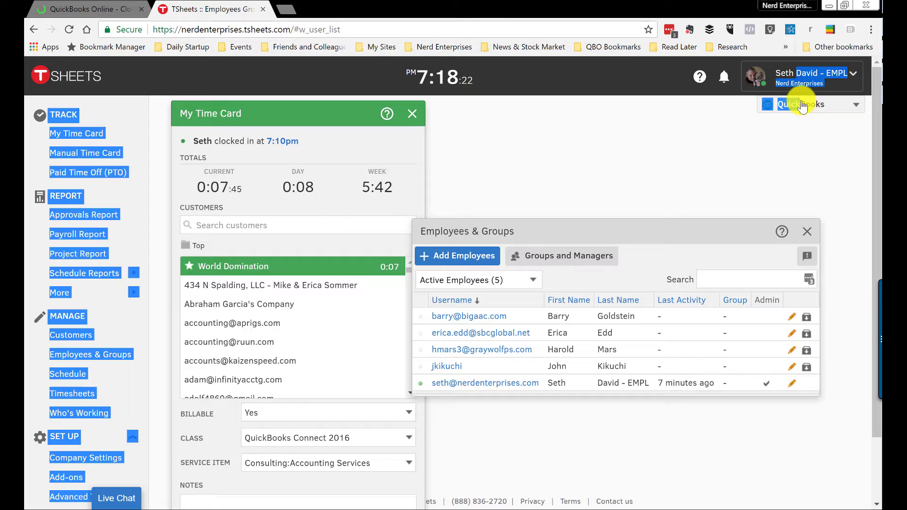
Step: Glance at the QuickBooks sync options and a live support chat, closing both, and reposition the employees panel
click(802, 104)
click(572, 127)
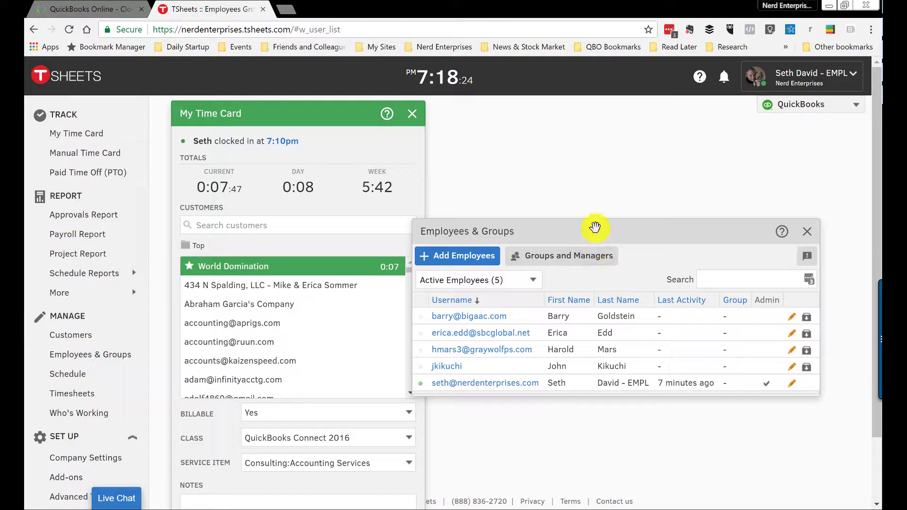
drag(595, 228, 608, 140)
scroll(609, 139, down, 2)
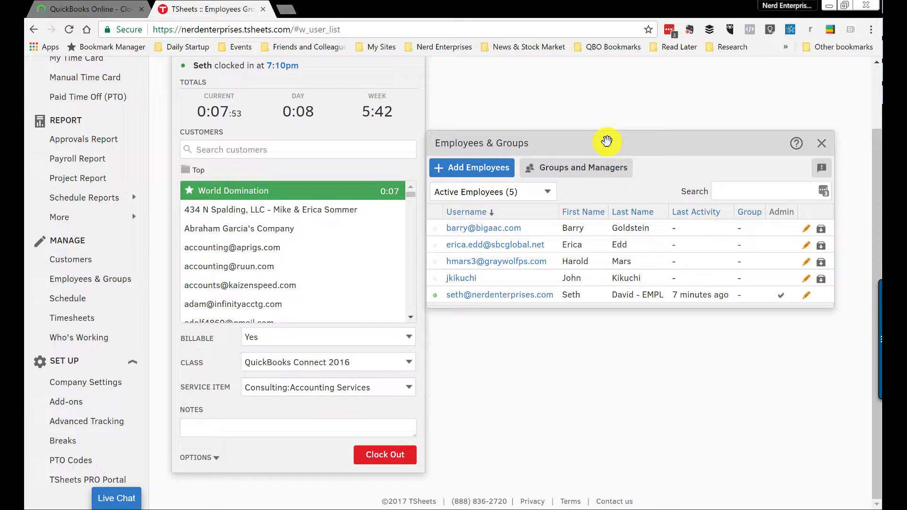
drag(607, 141, 608, 134)
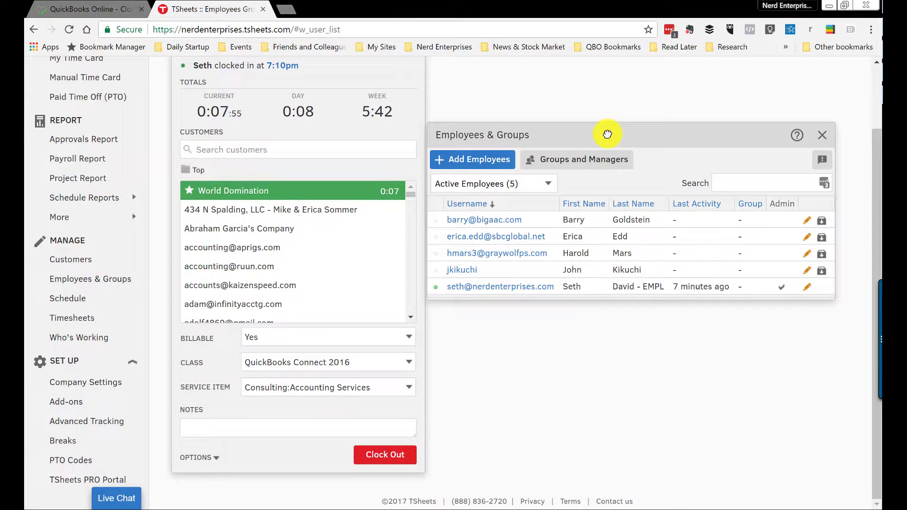
click(124, 497)
click(277, 9)
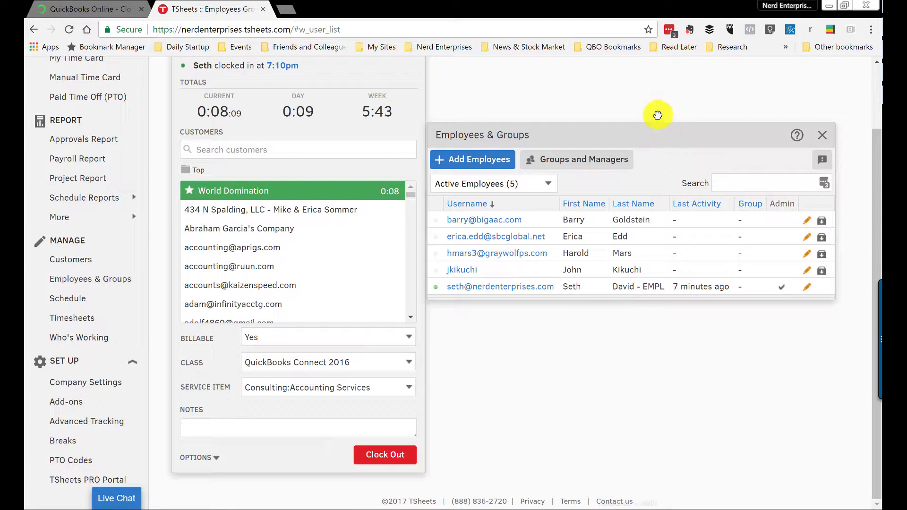
drag(658, 115, 666, 114)
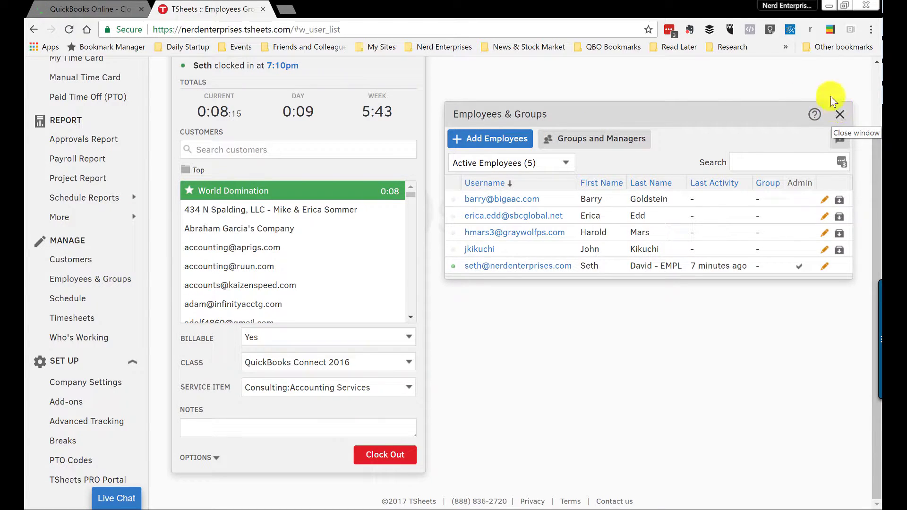
Step: Glance at the Groups and Managers settings, then close the My Time Card panel
click(586, 137)
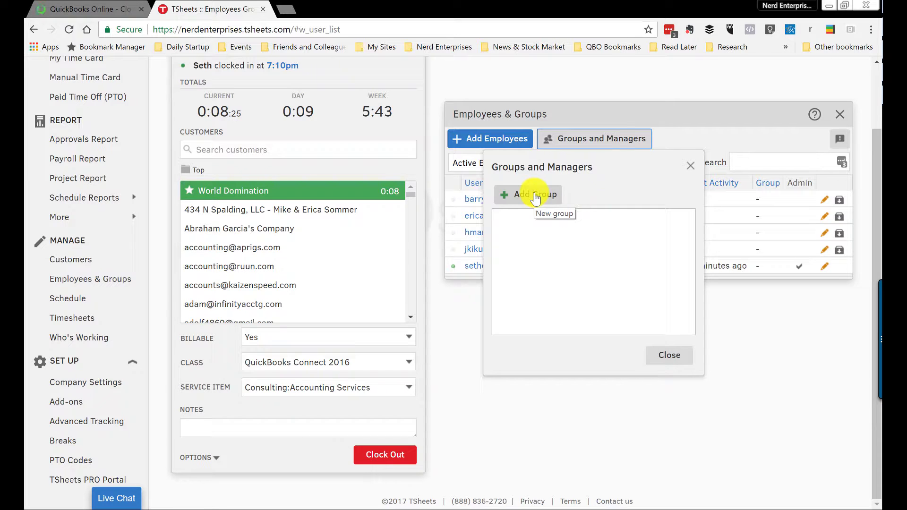
click(691, 165)
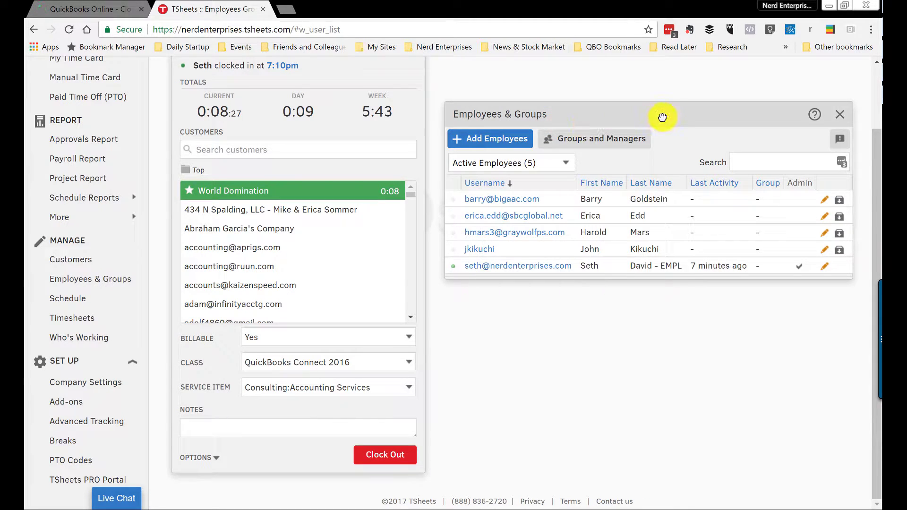
drag(662, 117, 668, 98)
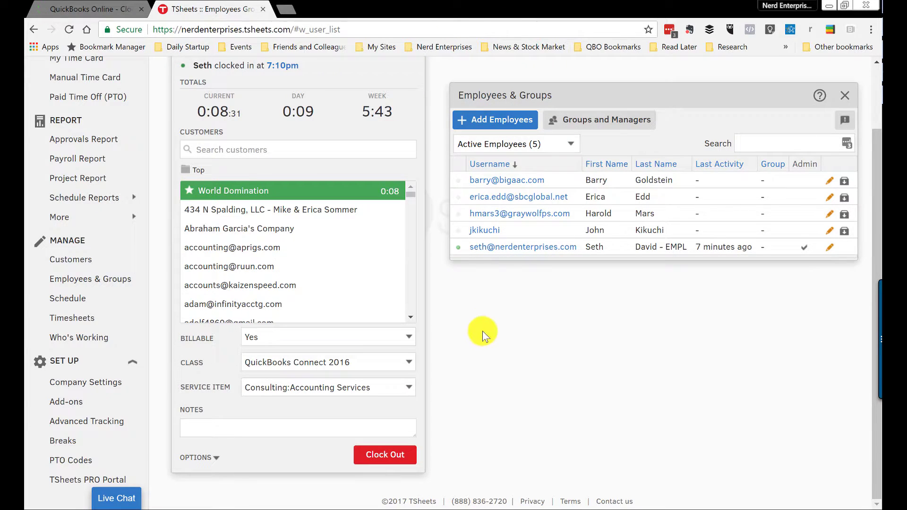
scroll(485, 338, up, 2)
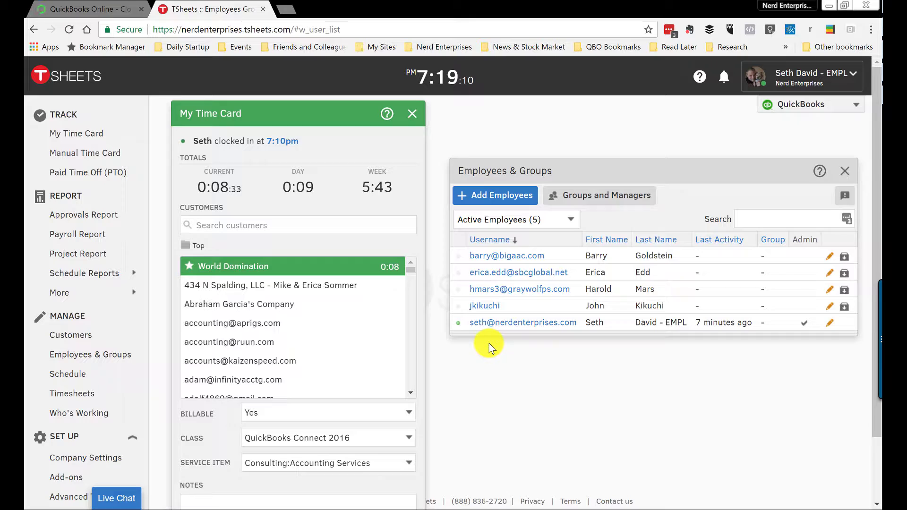
click(412, 113)
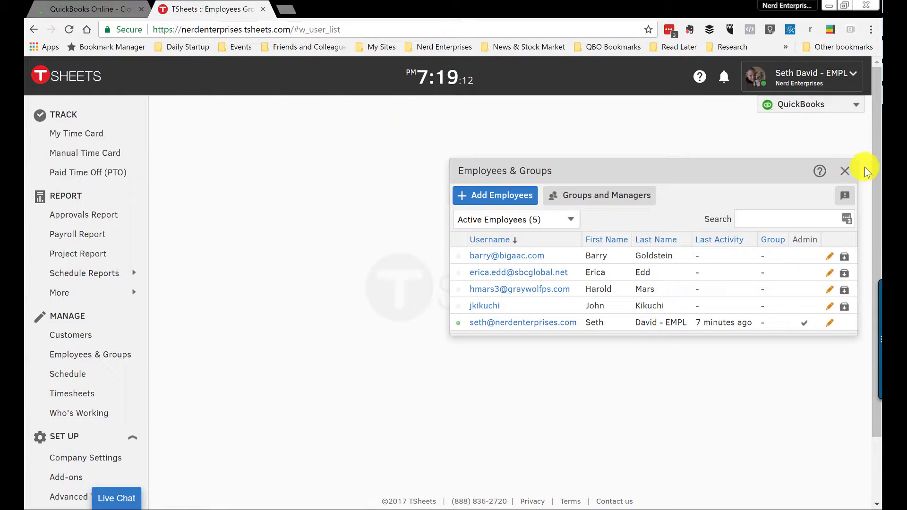
Step: Close Employees & Groups, confirm Schedule appears among installed Add-ons, and close that list
click(845, 171)
scroll(72, 279, down, 1)
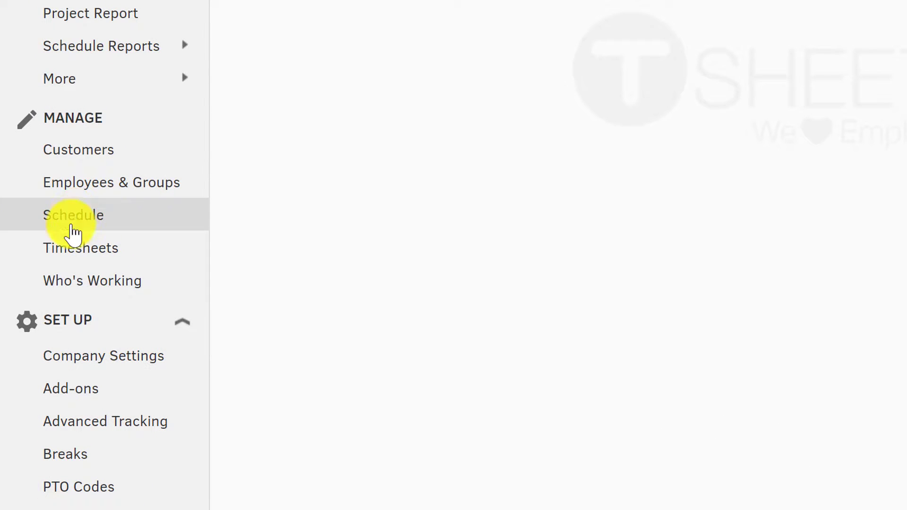
click(58, 397)
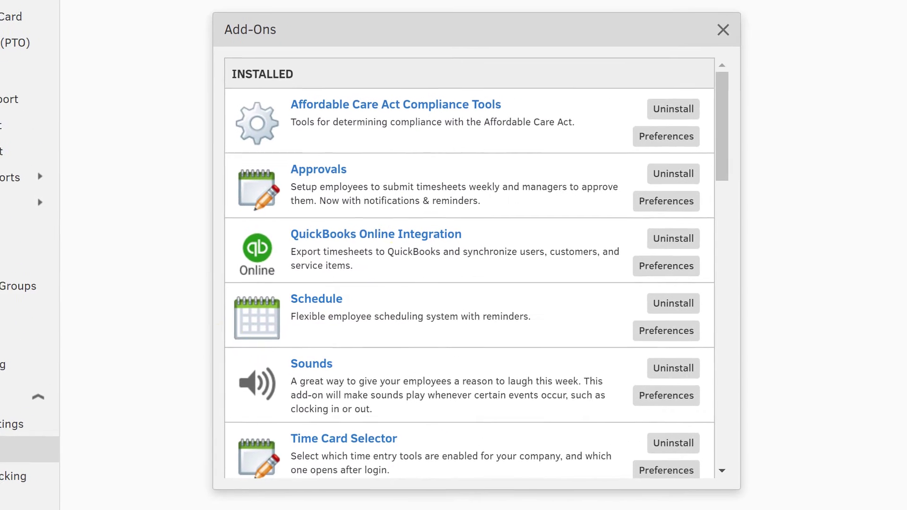
scroll(415, 284, down, 2)
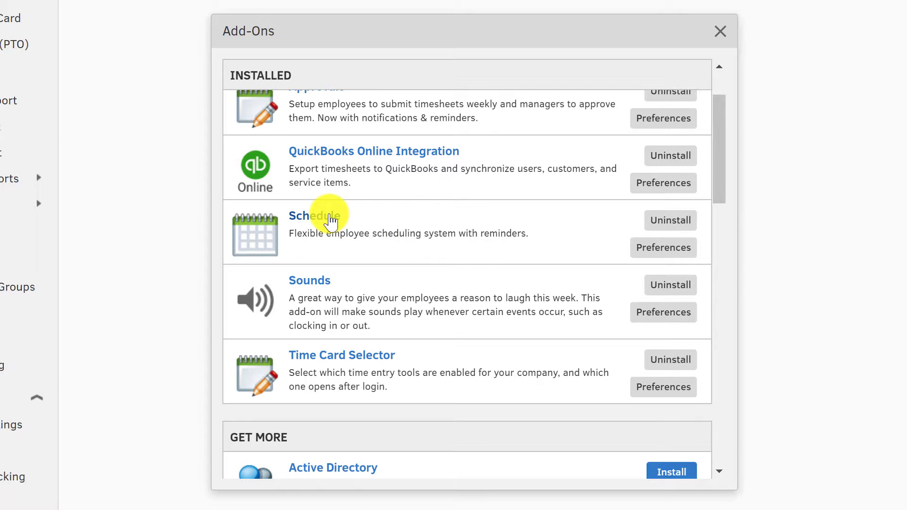
click(720, 32)
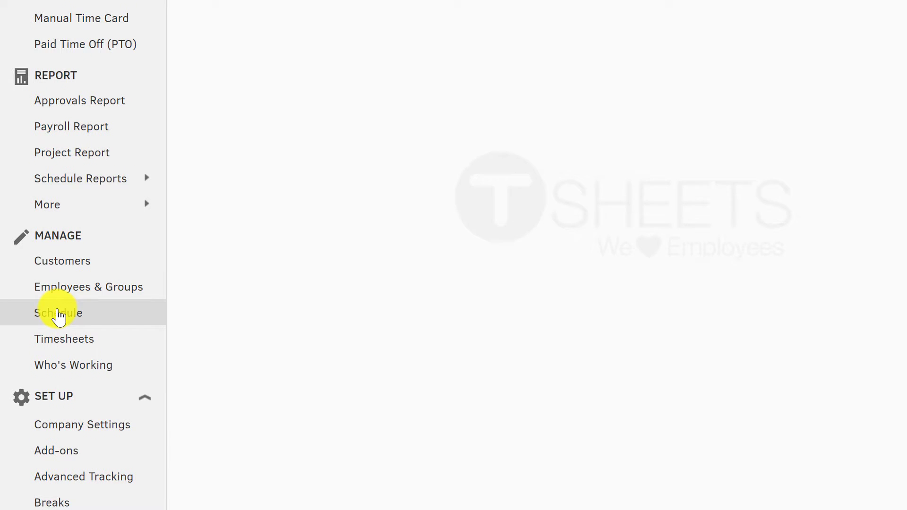
Step: Open Manage > Schedule for the Mar 12–18, 2017 week and view its Actions menu
click(59, 316)
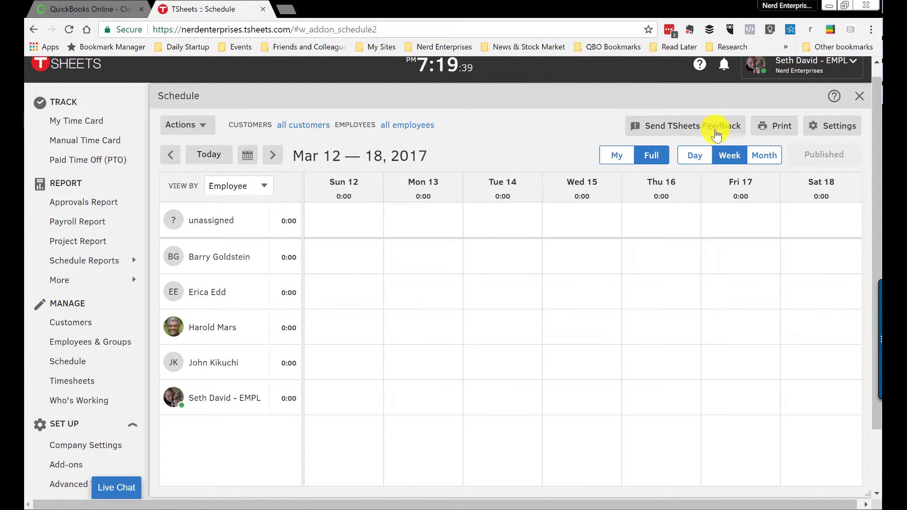
click(191, 126)
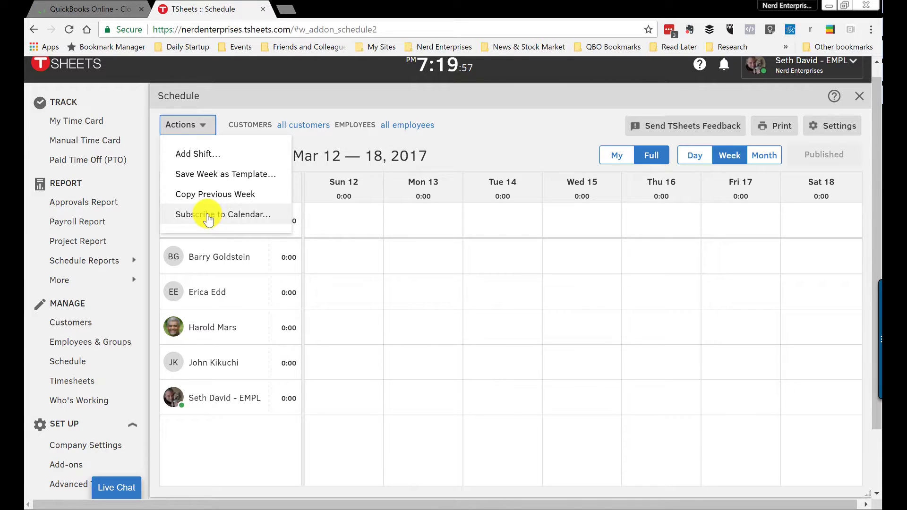
Step: Assign two employees to the Mar 20 8:00am–12:00pm shift, dismissing the multi-employee notice
click(190, 155)
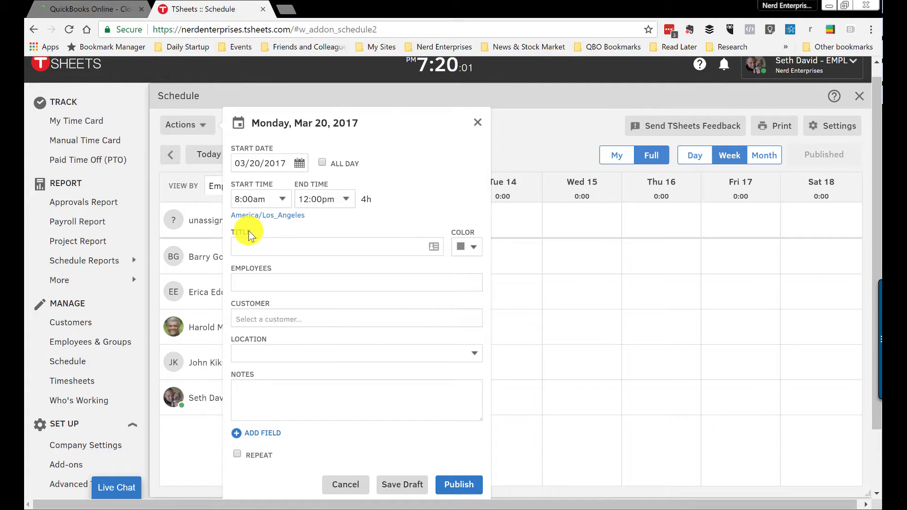
click(252, 249)
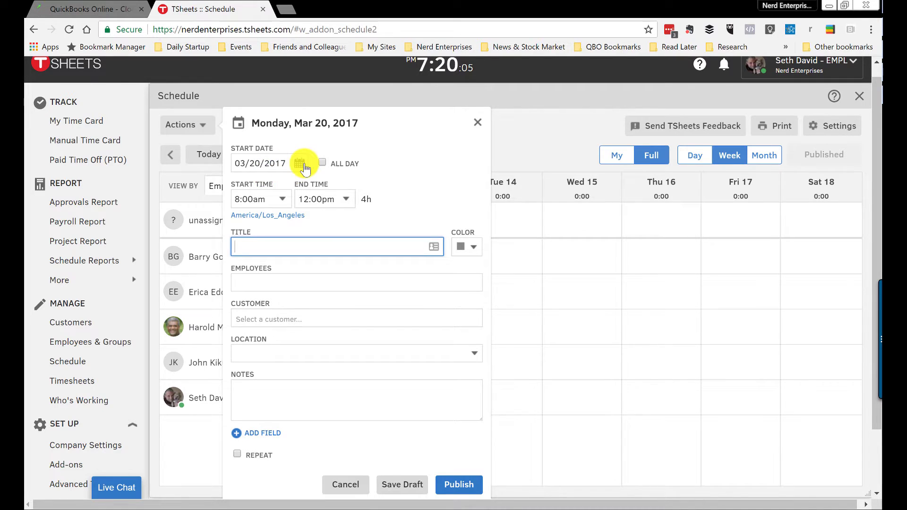
click(241, 282)
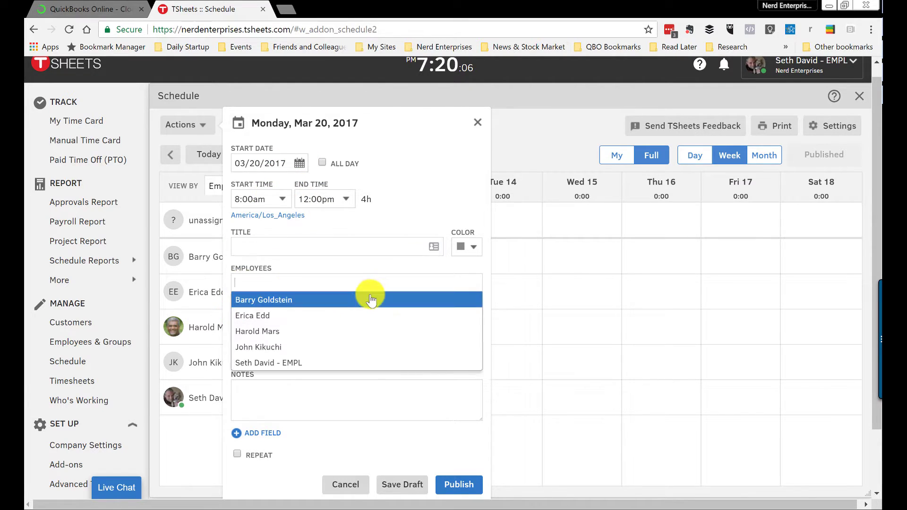
click(272, 300)
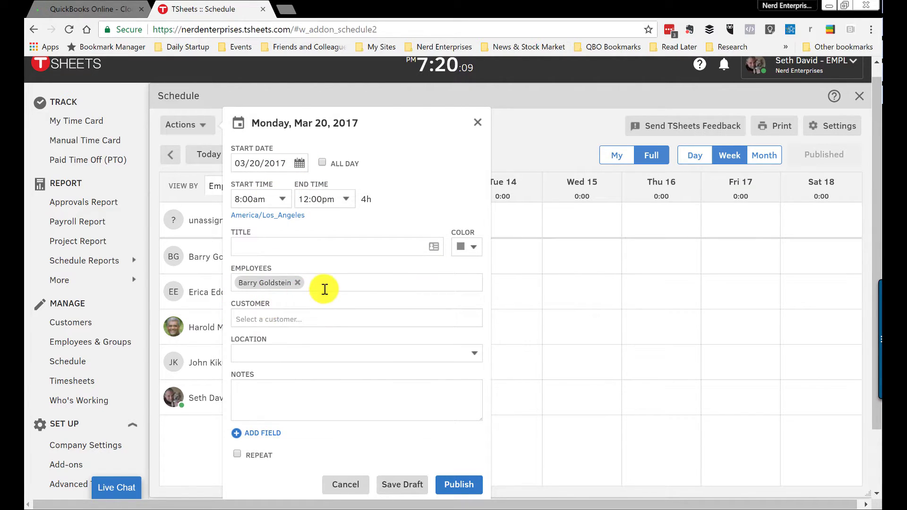
click(259, 314)
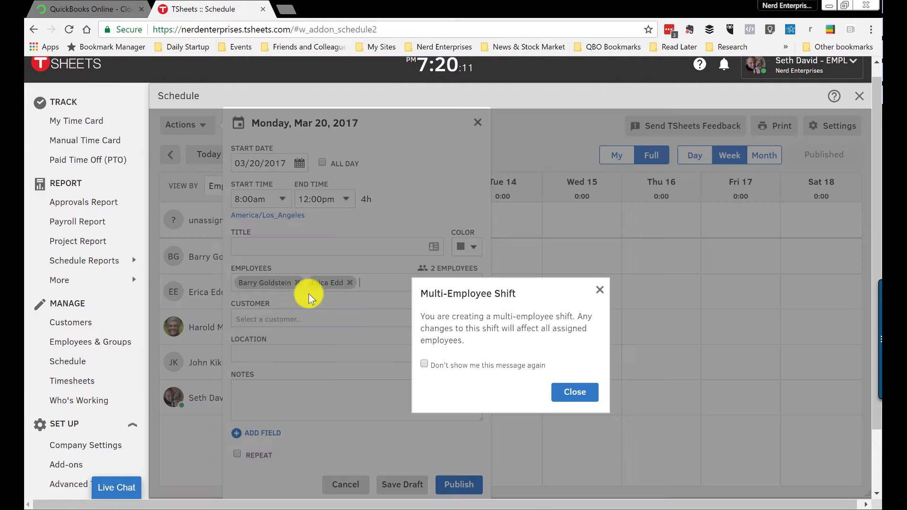
click(599, 290)
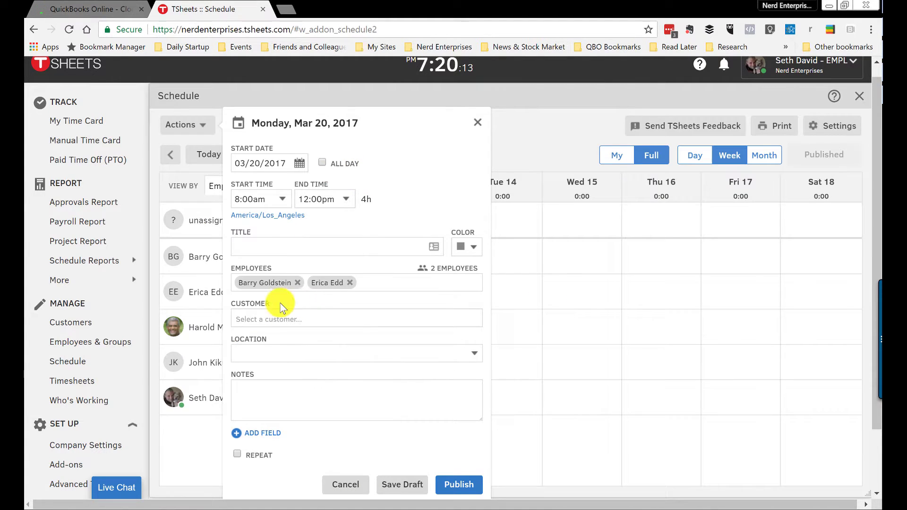
Step: Leave customer, location and notes empty, and make the shift repeat weekly until April 3, 2017
click(250, 325)
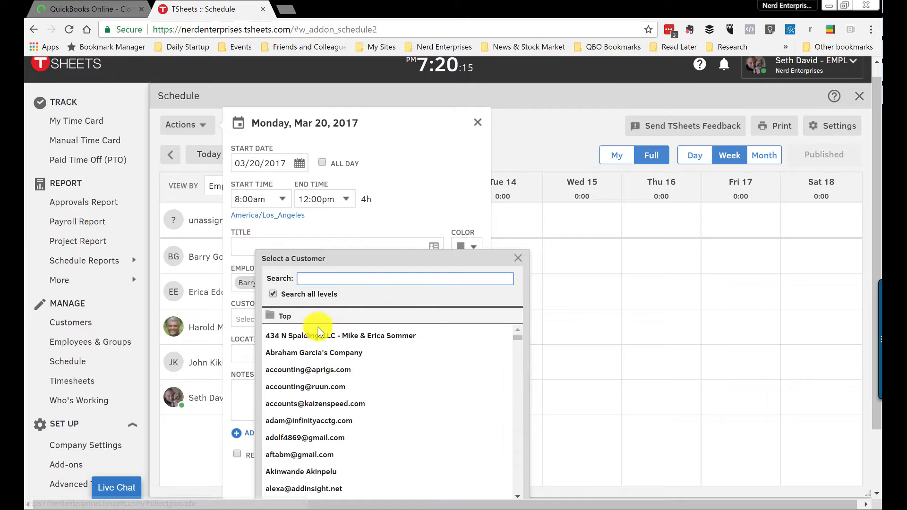
click(518, 258)
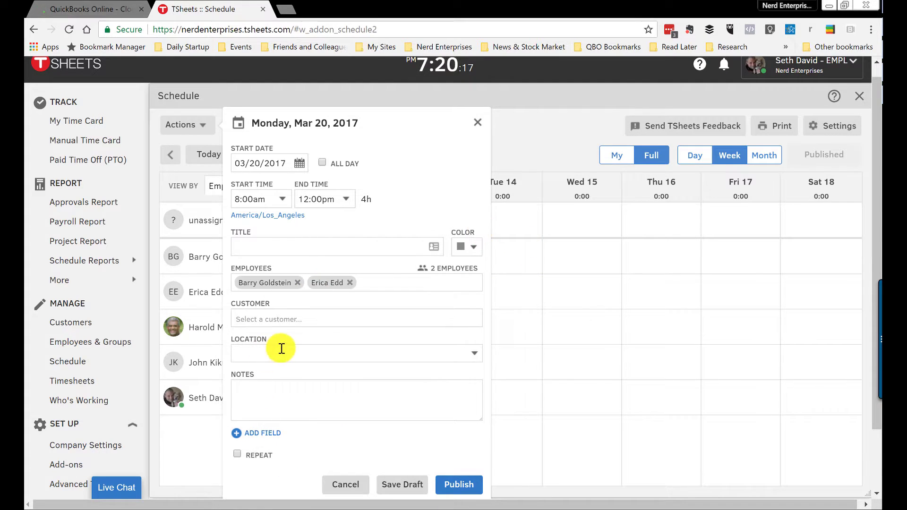
click(282, 350)
click(474, 354)
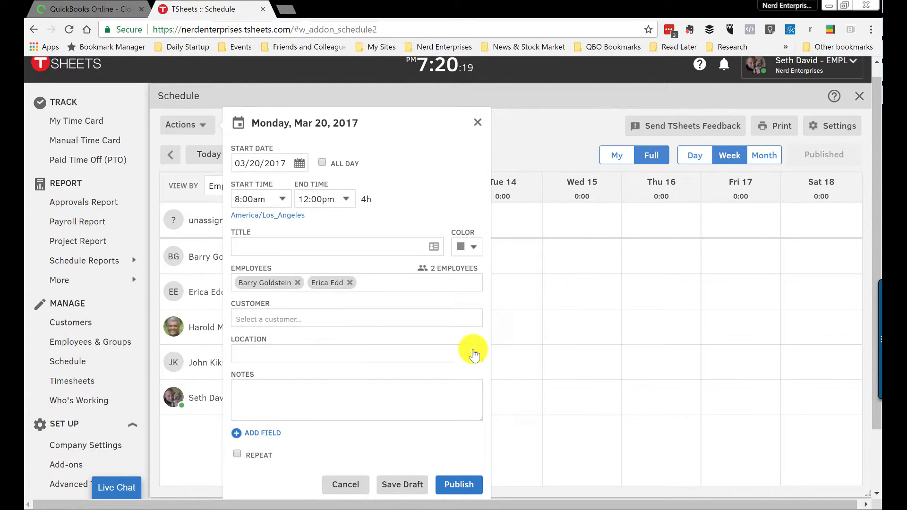
click(329, 404)
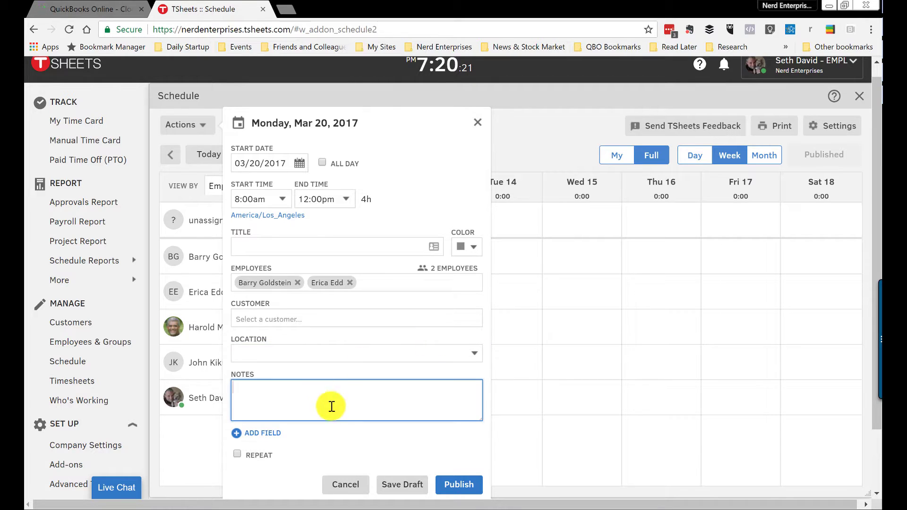
click(238, 453)
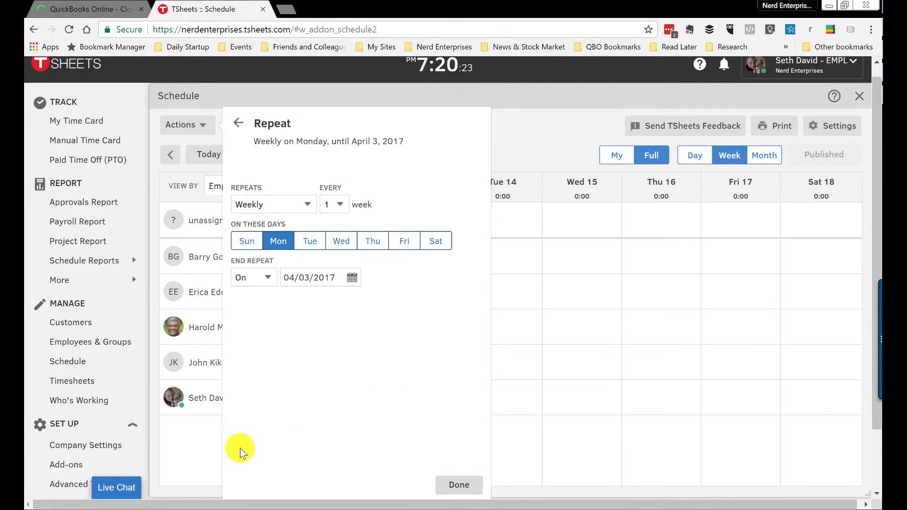
Step: Switch the shift to repeat Daily until April 3, 2017, then close the shift form
click(298, 204)
click(262, 244)
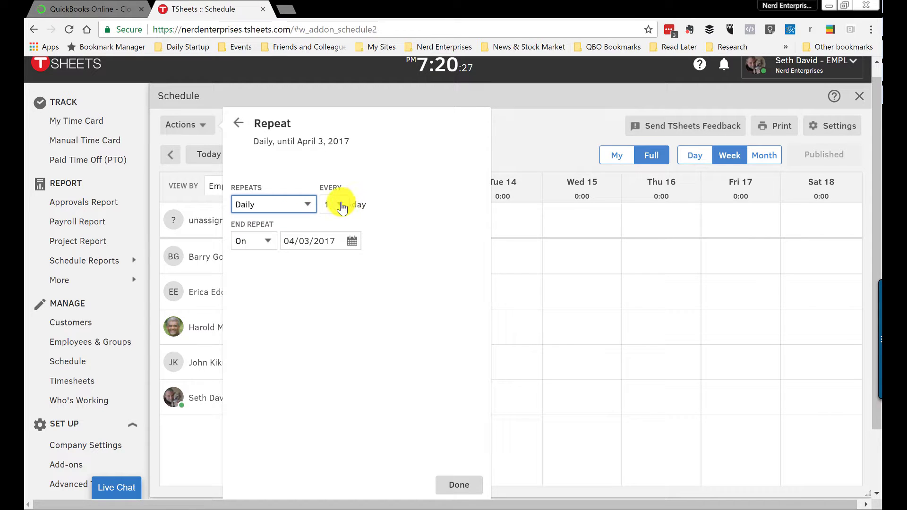
click(352, 243)
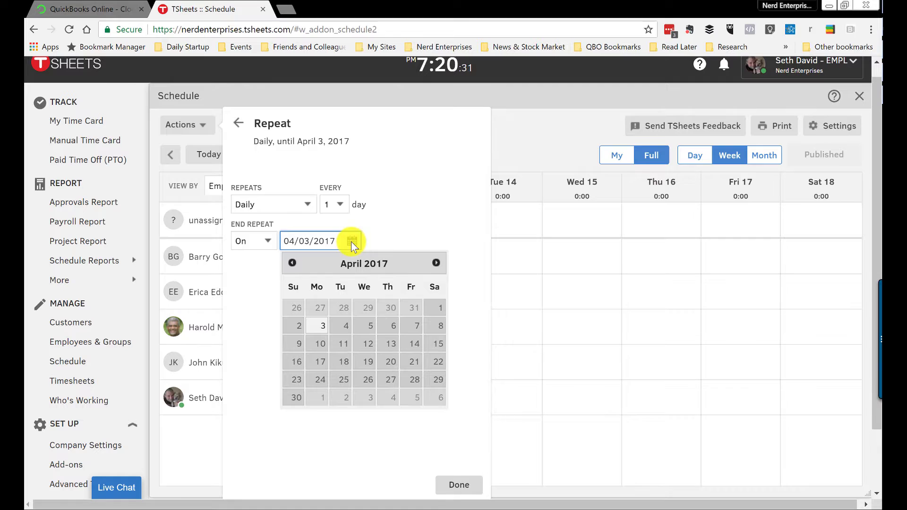
click(238, 123)
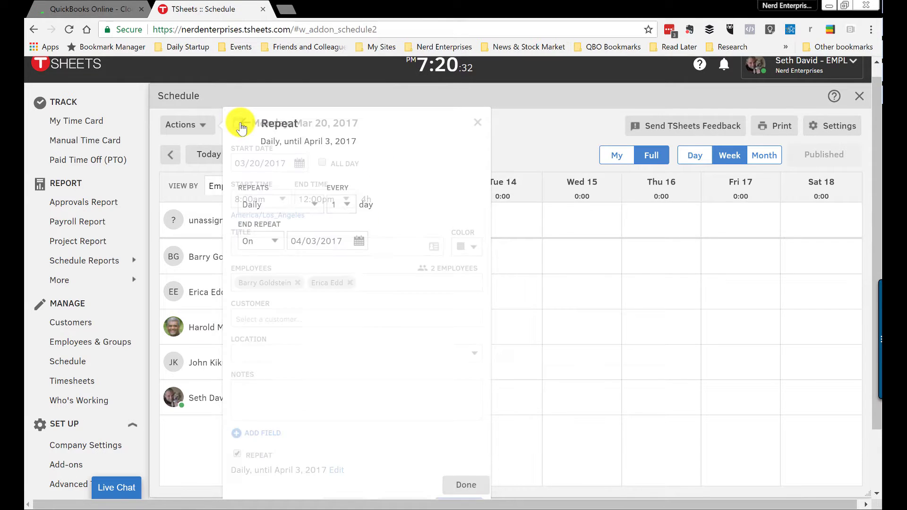
click(478, 122)
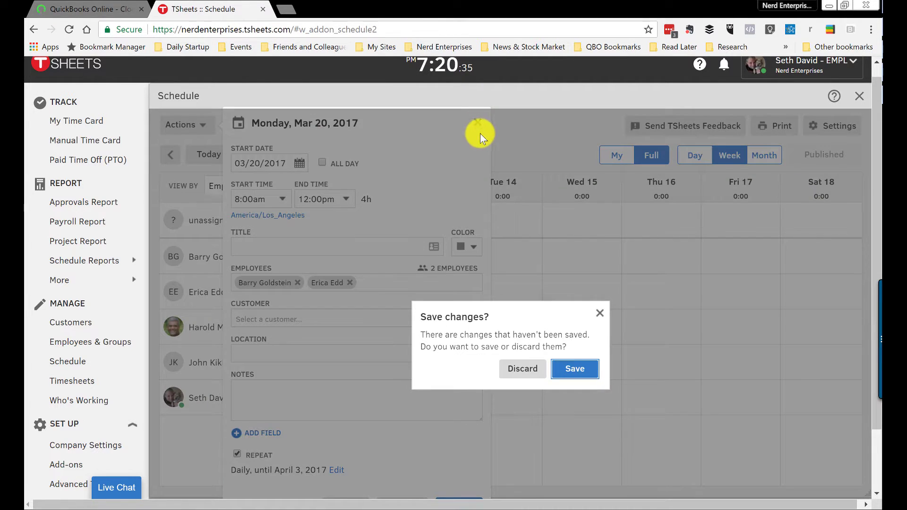
Step: Discard the unsaved shift, review the Schedule preferences, then close the Schedule view
click(523, 369)
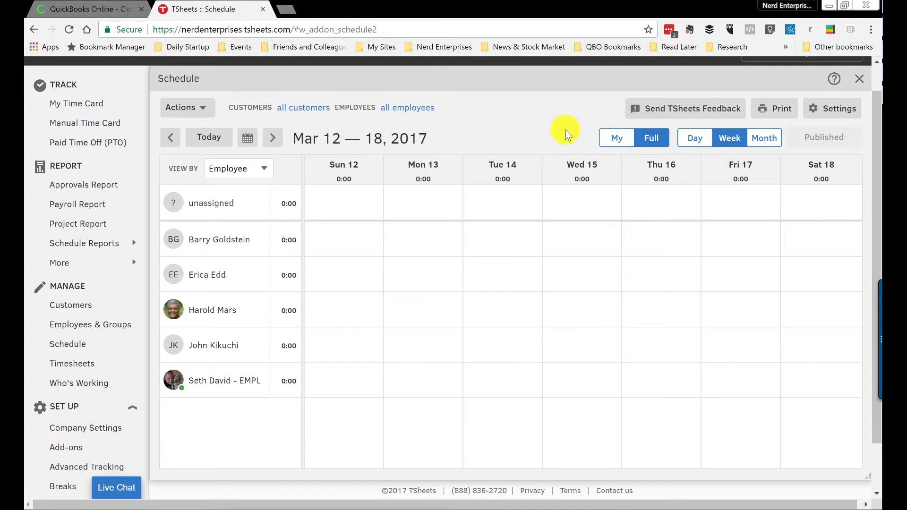
click(843, 115)
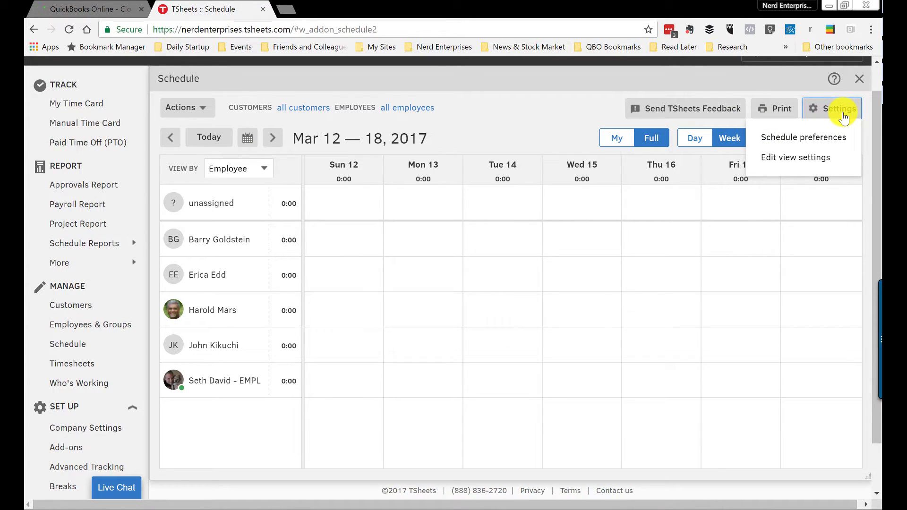
click(798, 138)
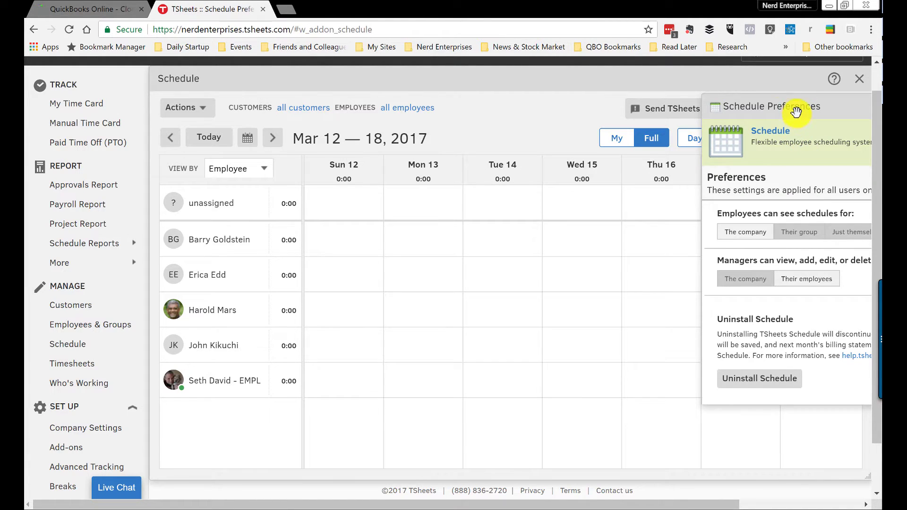
drag(797, 112, 484, 116)
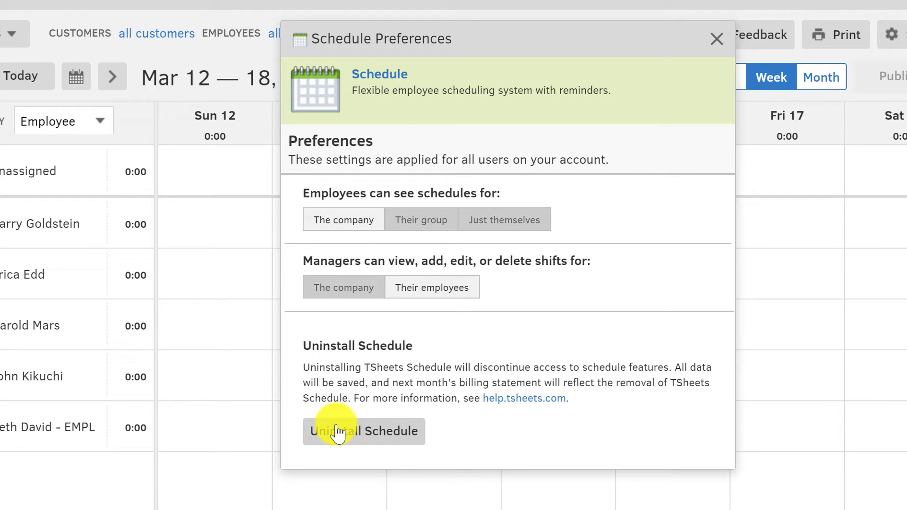
click(717, 39)
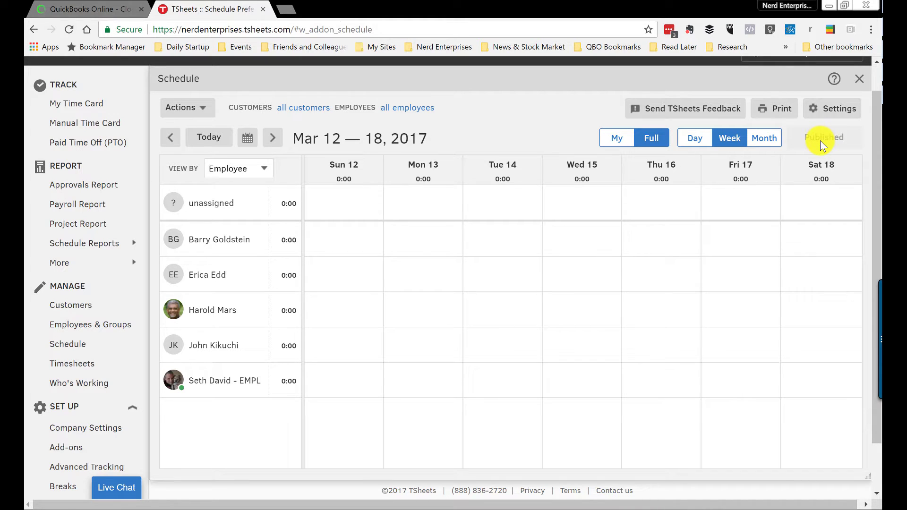
click(859, 79)
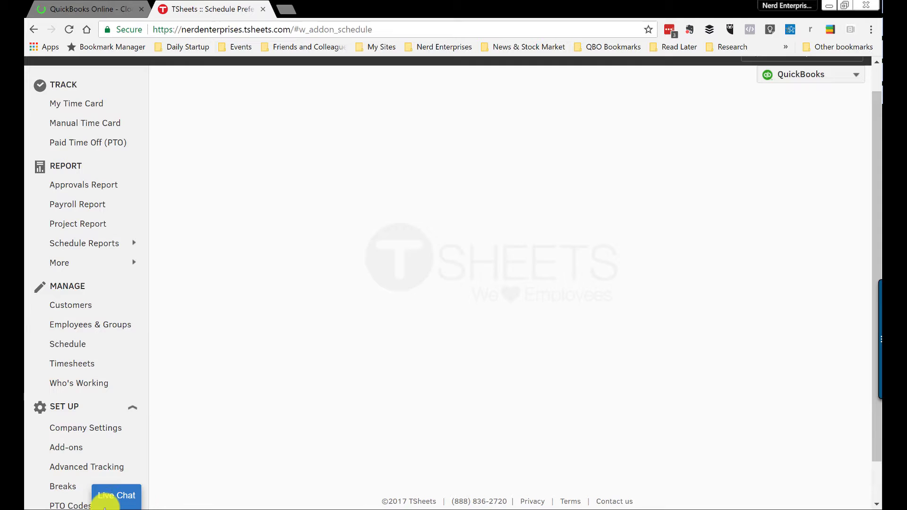
click(115, 495)
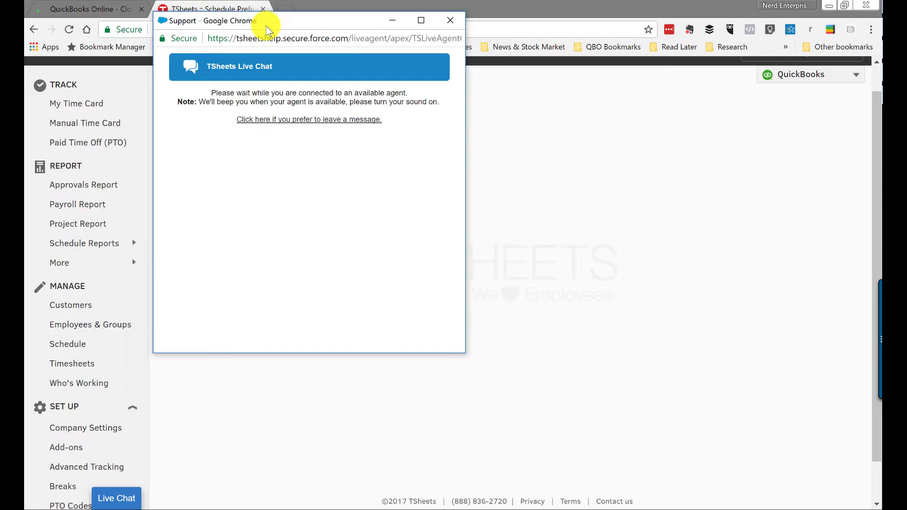
click(447, 20)
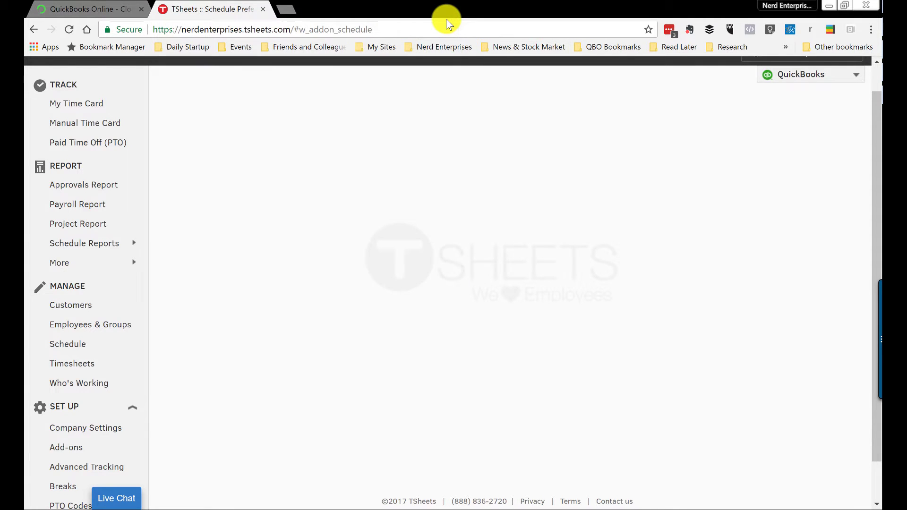